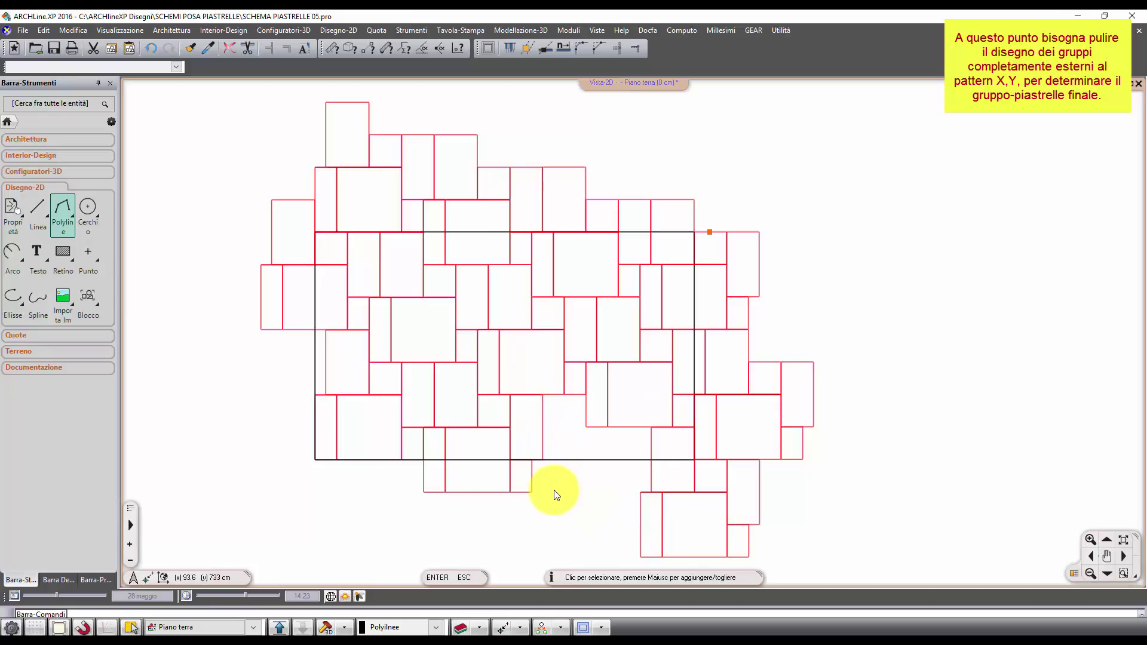
# Step: Delete a tile block lying outside the black pattern rectangle and select the next outside block
pyautogui.click(664, 508)
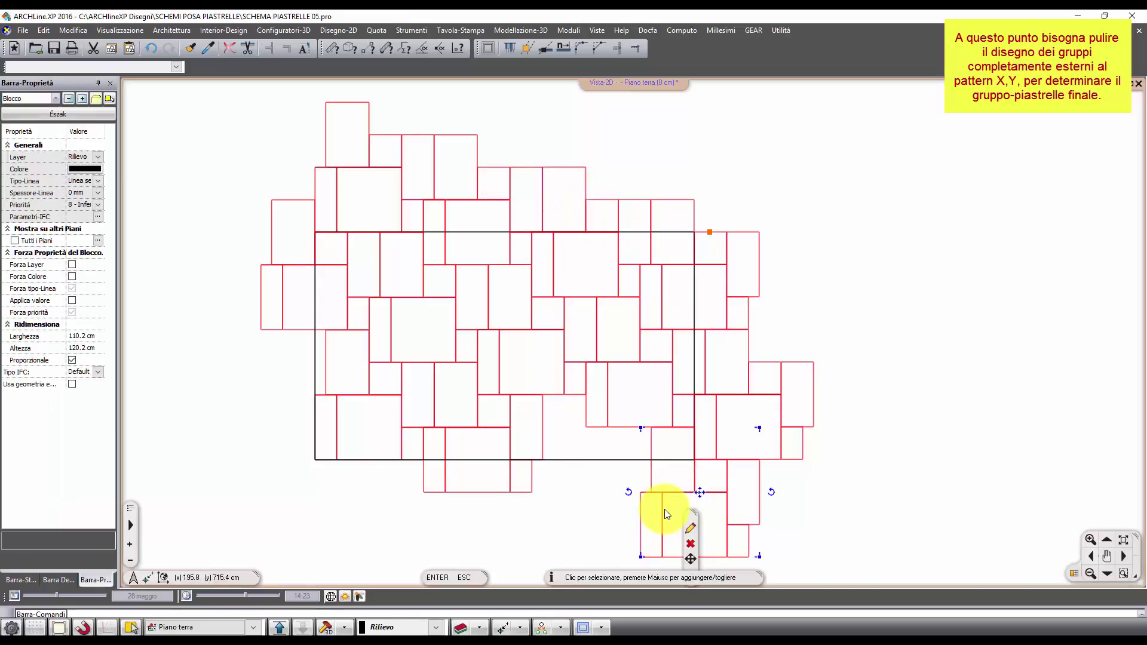
pyautogui.press('Delete')
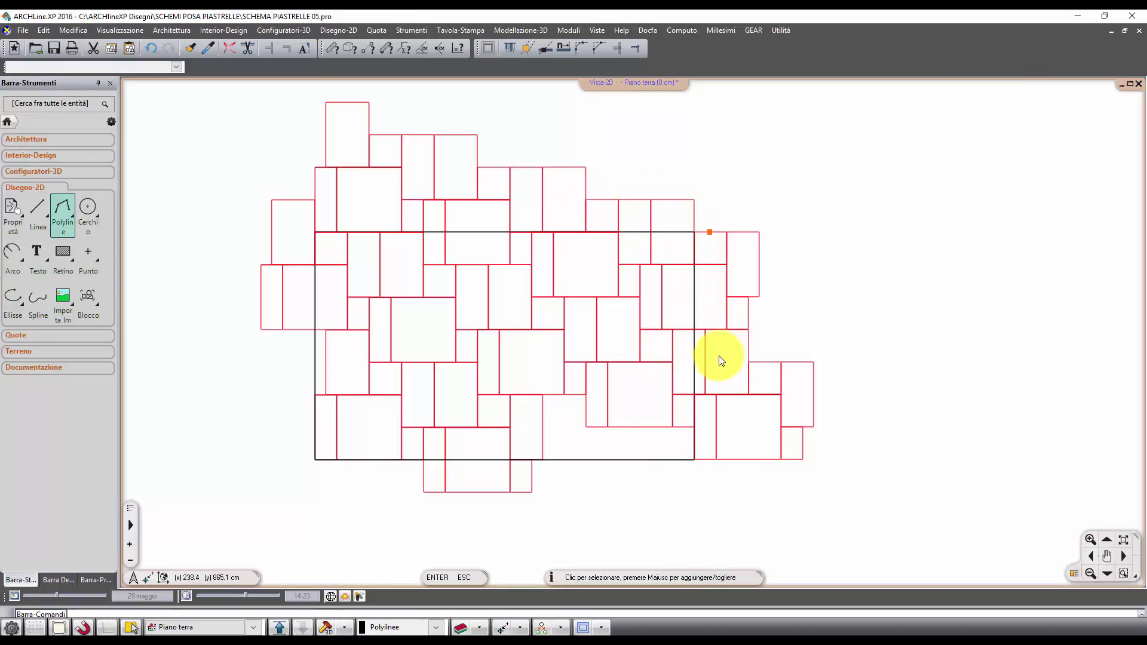
pyautogui.click(736, 402)
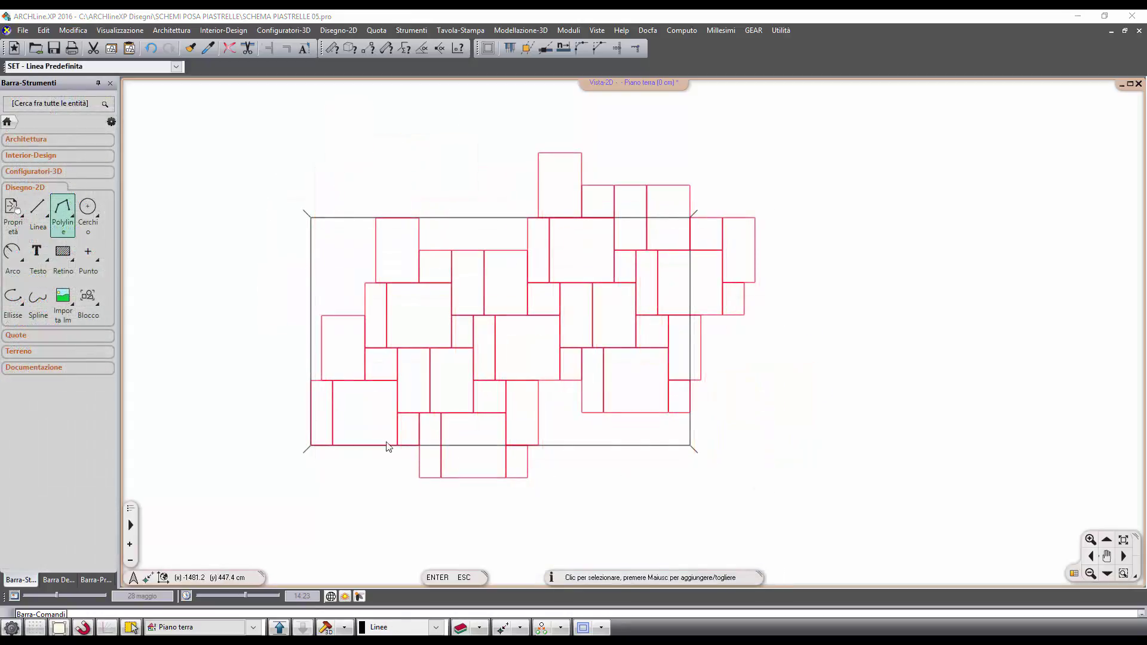
# Step: Delete the long horizontal rectangle line, then return to the full tile layout view
pyautogui.scroll(6, 379, 448)
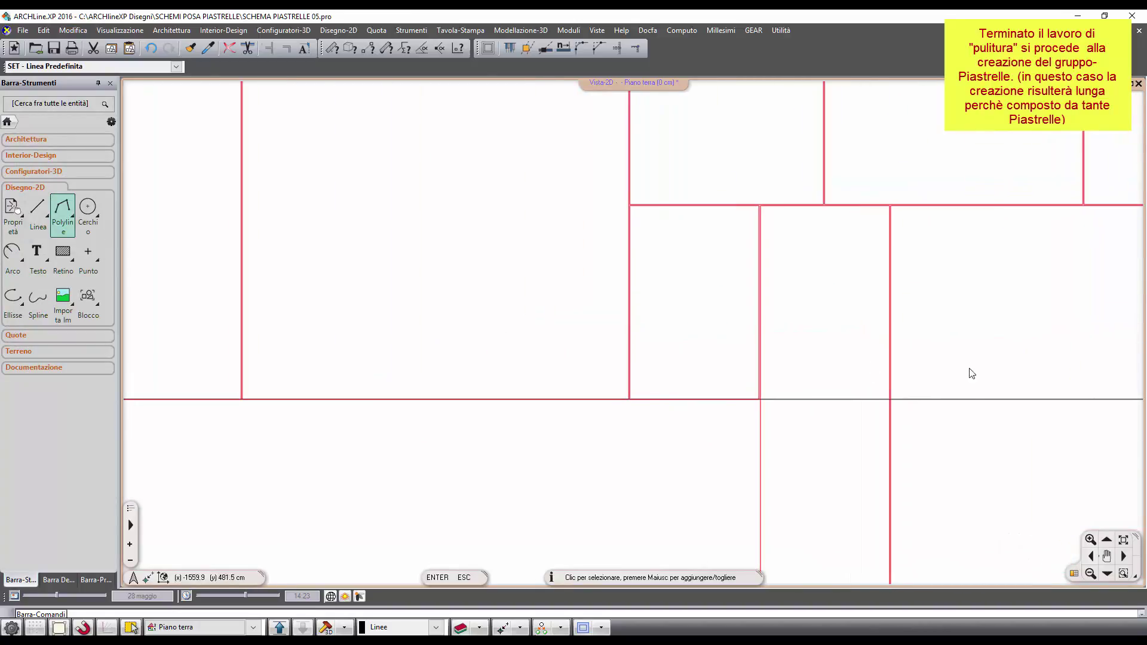
pyautogui.click(958, 398)
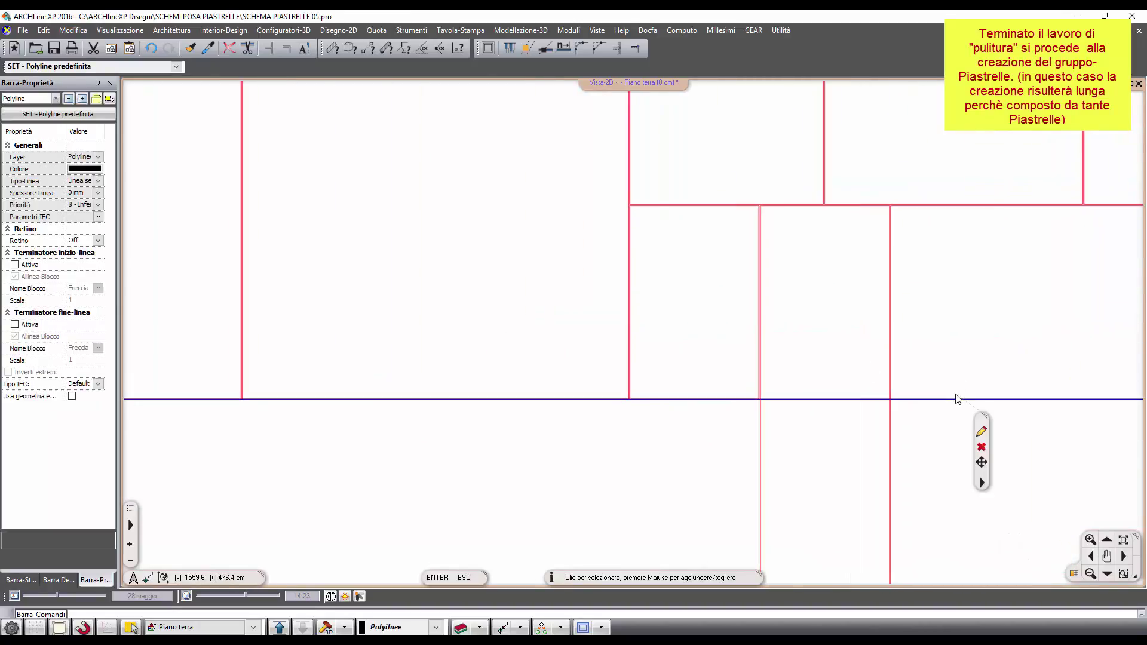
pyautogui.press('Delete')
pyautogui.scroll(-10, 936, 396)
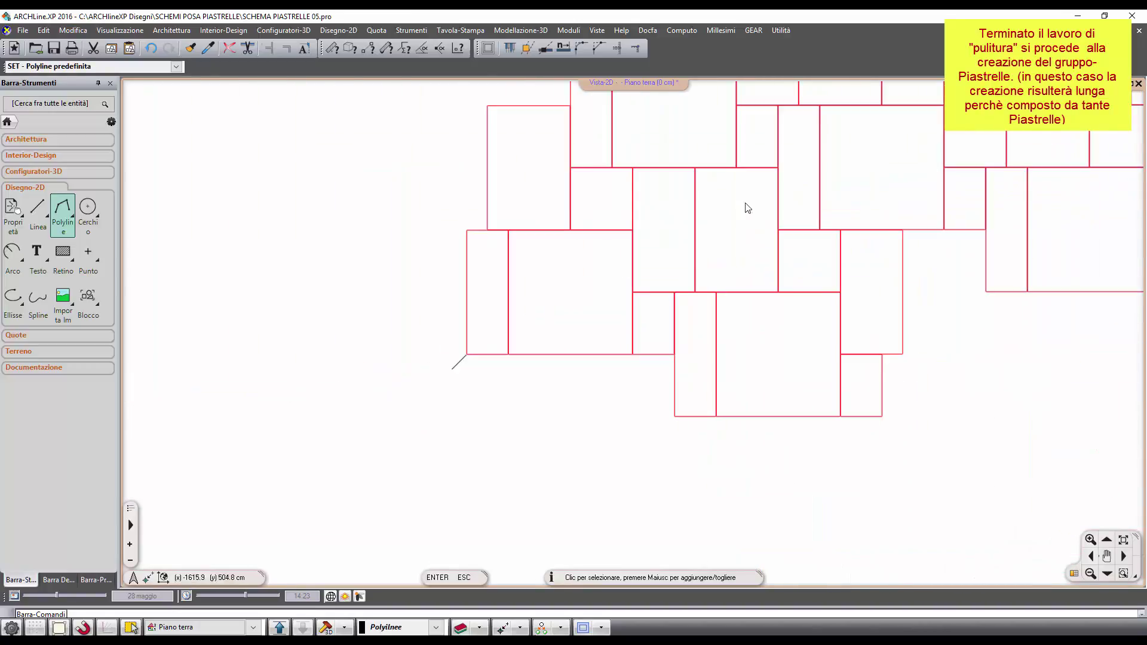
pyautogui.moveTo(902, 259)
pyautogui.mouseDown(button='middle')
pyautogui.moveTo(793, 375)
pyautogui.moveTo(751, 395)
pyautogui.mouseUp(button='middle')
pyautogui.scroll(1, 812, 477)
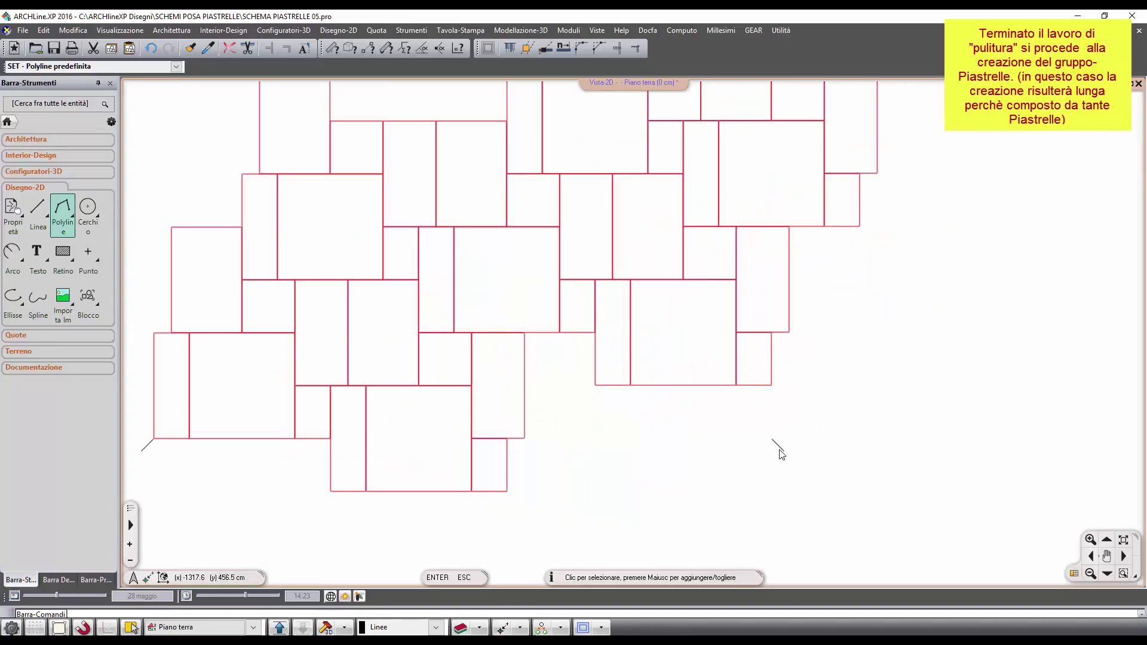
pyautogui.scroll(-1, 771, 442)
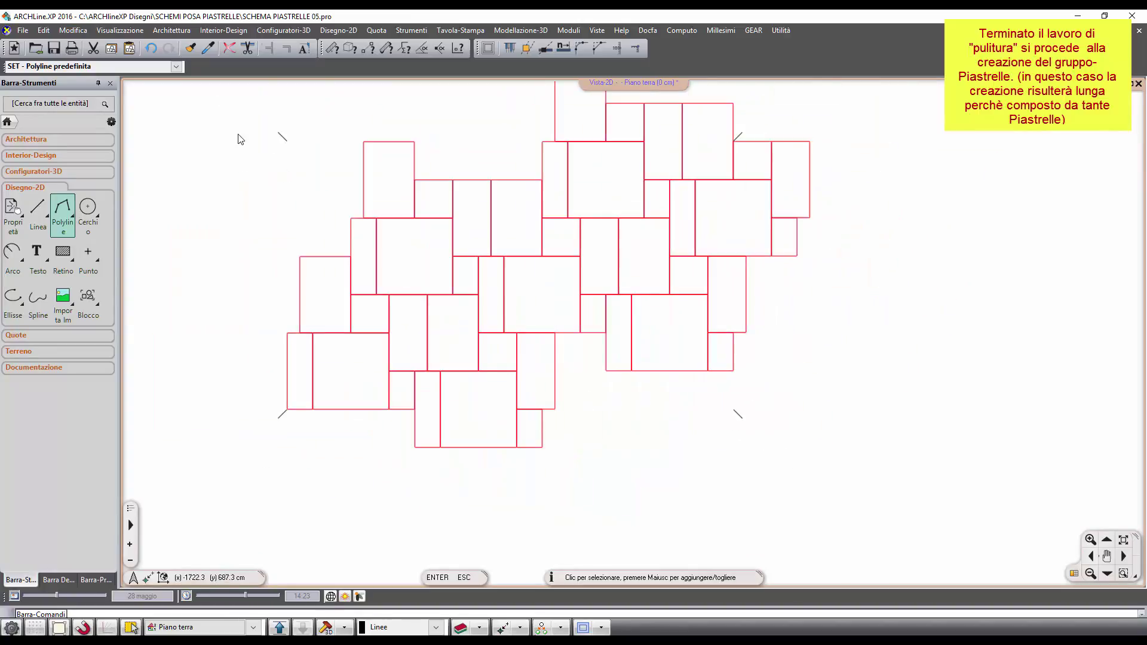
# Step: Create a tile group with a rectangular 351 × 229.4 cm base area snapped to three corner marks
pyautogui.click(225, 30)
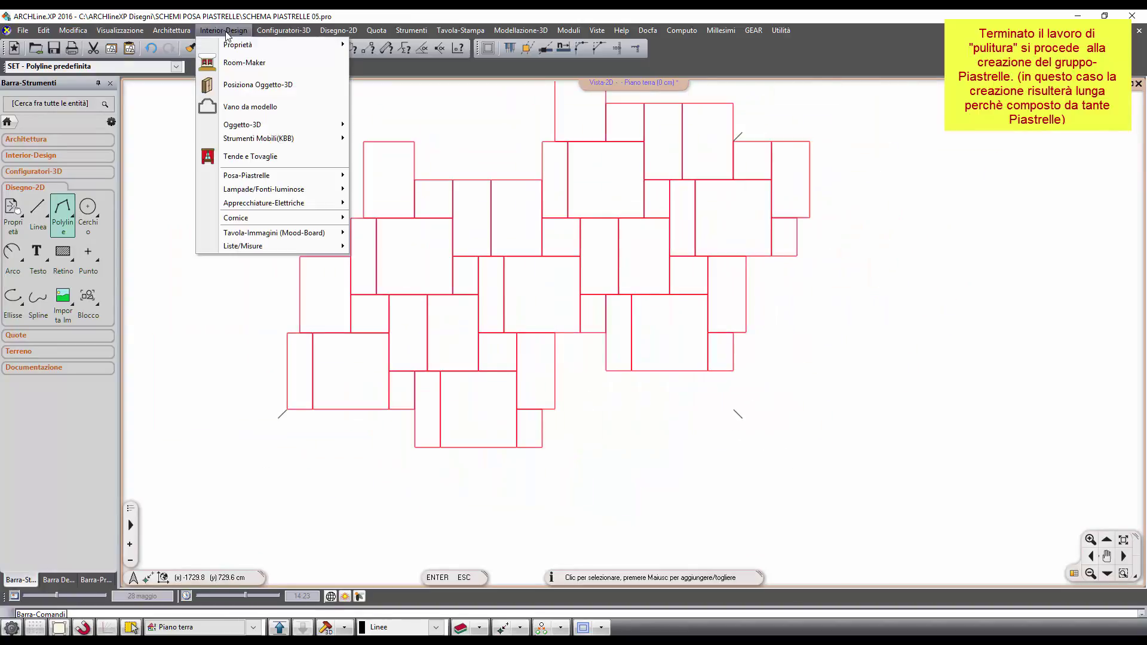
pyautogui.moveTo(257, 175)
pyautogui.click(435, 286)
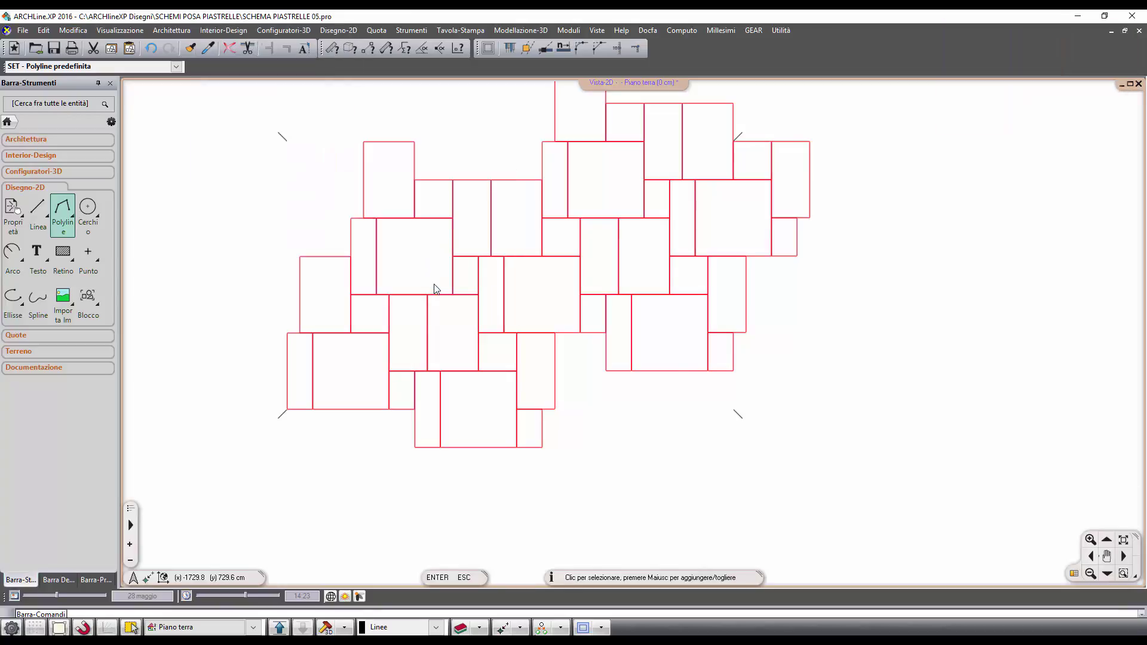
pyautogui.click(509, 312)
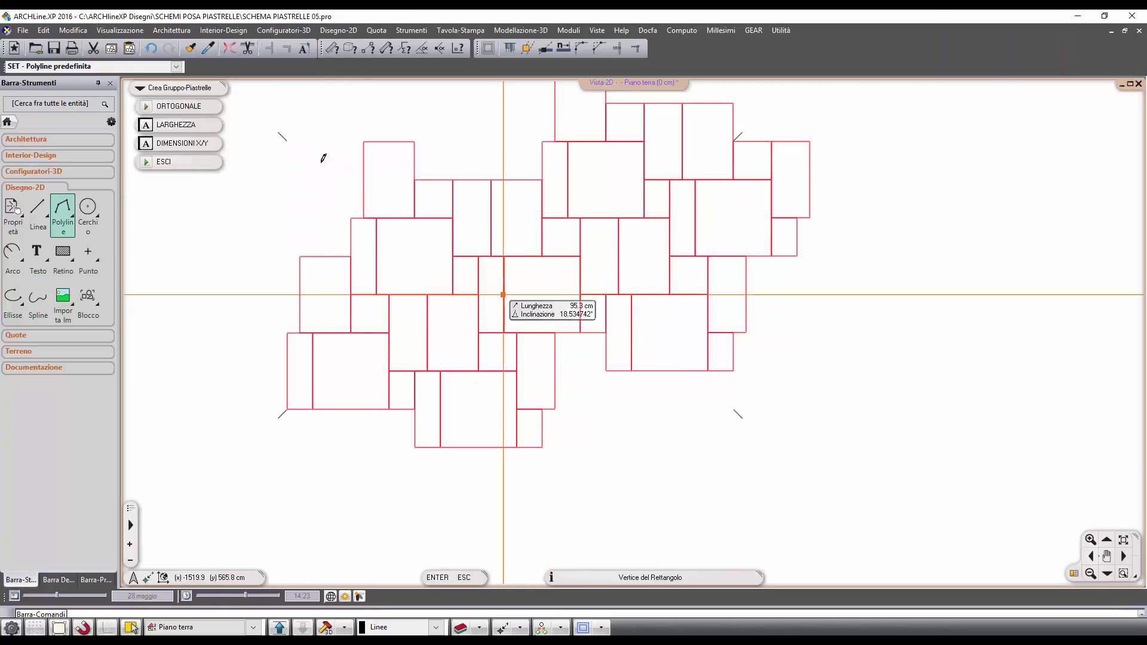
pyautogui.click(288, 141)
pyautogui.scroll(3, 645, 313)
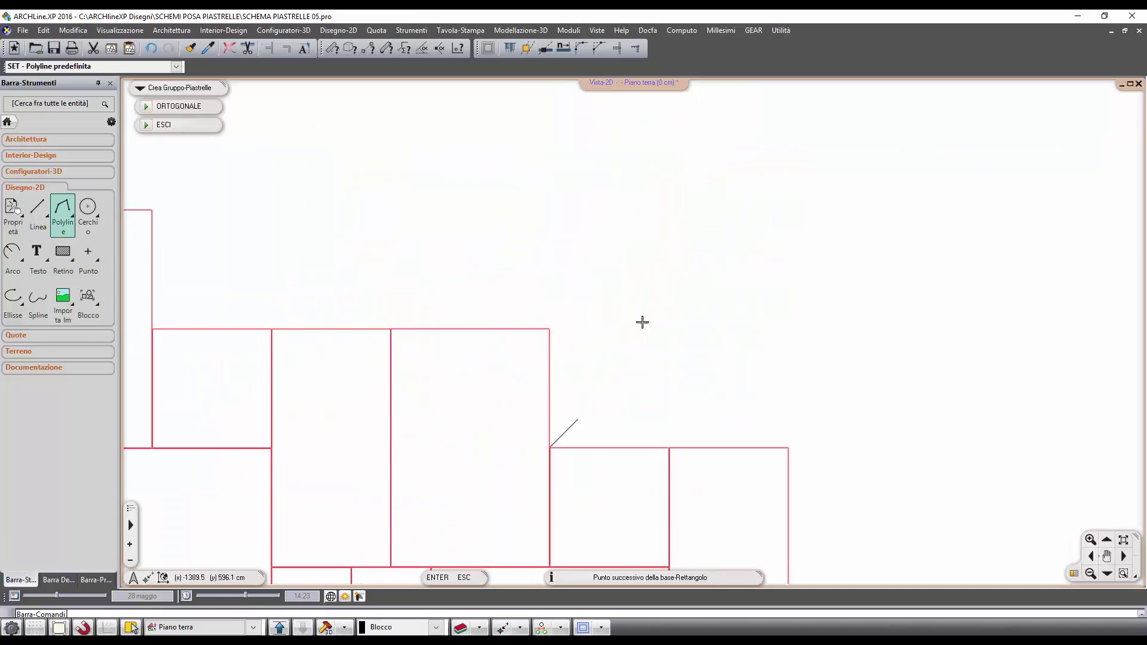
pyautogui.click(549, 447)
pyautogui.scroll(-3, 544, 472)
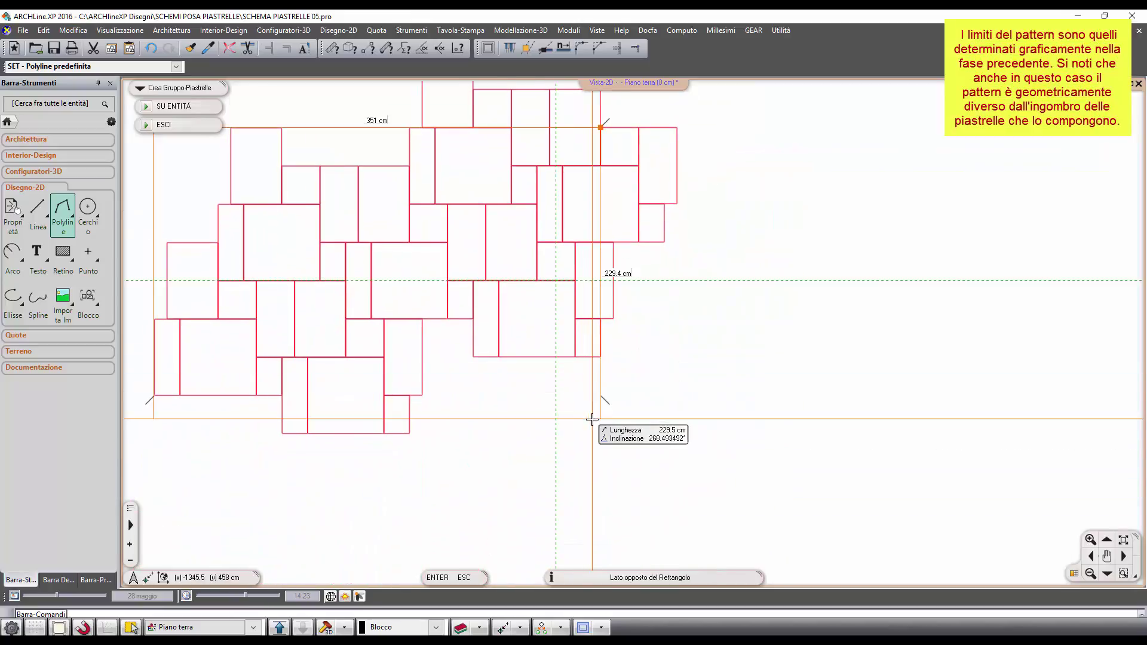
pyautogui.click(600, 395)
pyautogui.moveTo(340, 278)
pyautogui.mouseDown(button='middle')
pyautogui.moveTo(374, 311)
pyautogui.moveTo(522, 350)
pyautogui.mouseUp(button='middle')
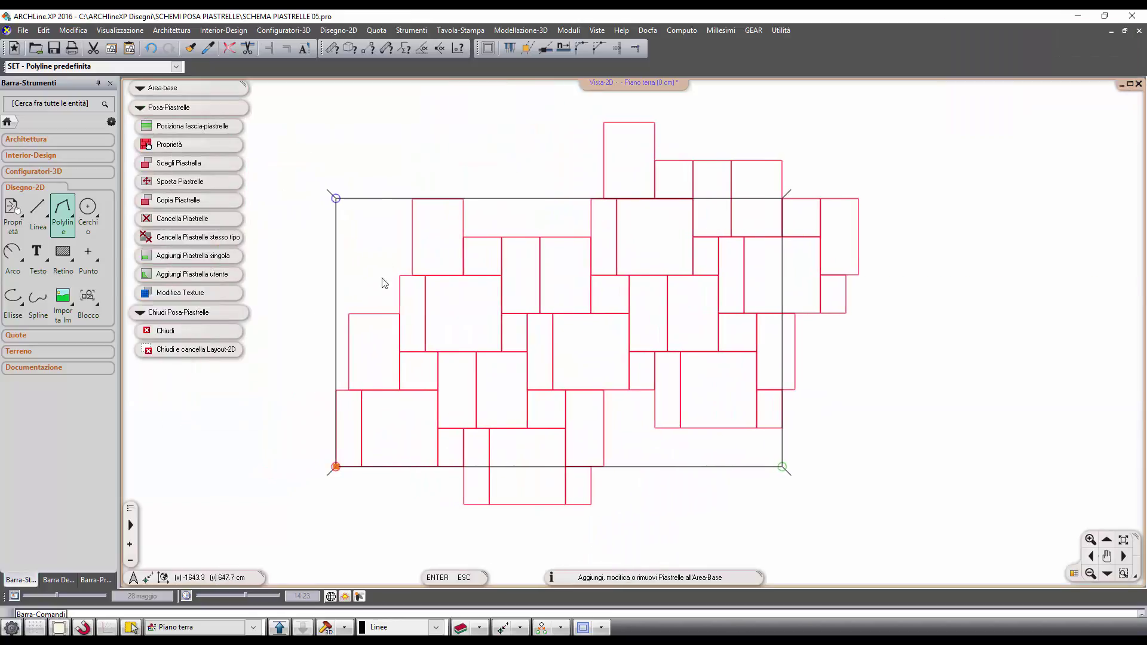
# Step: Add a user tile picked by an interior point and name it 40x60
pyautogui.click(185, 274)
pyautogui.click(185, 180)
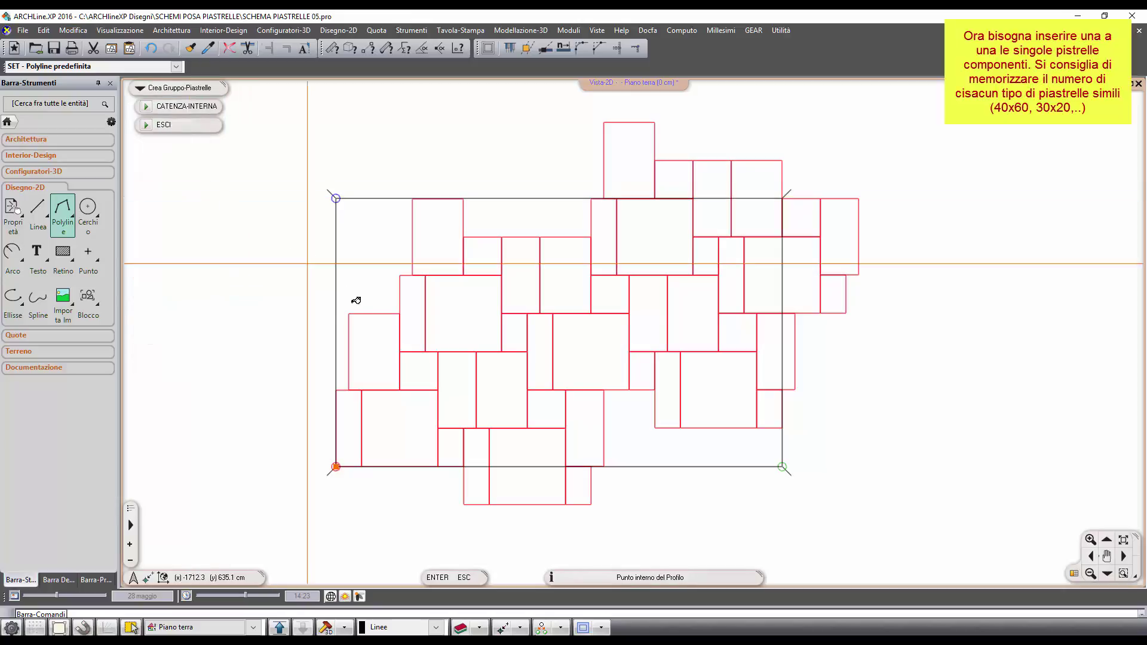
pyautogui.click(375, 341)
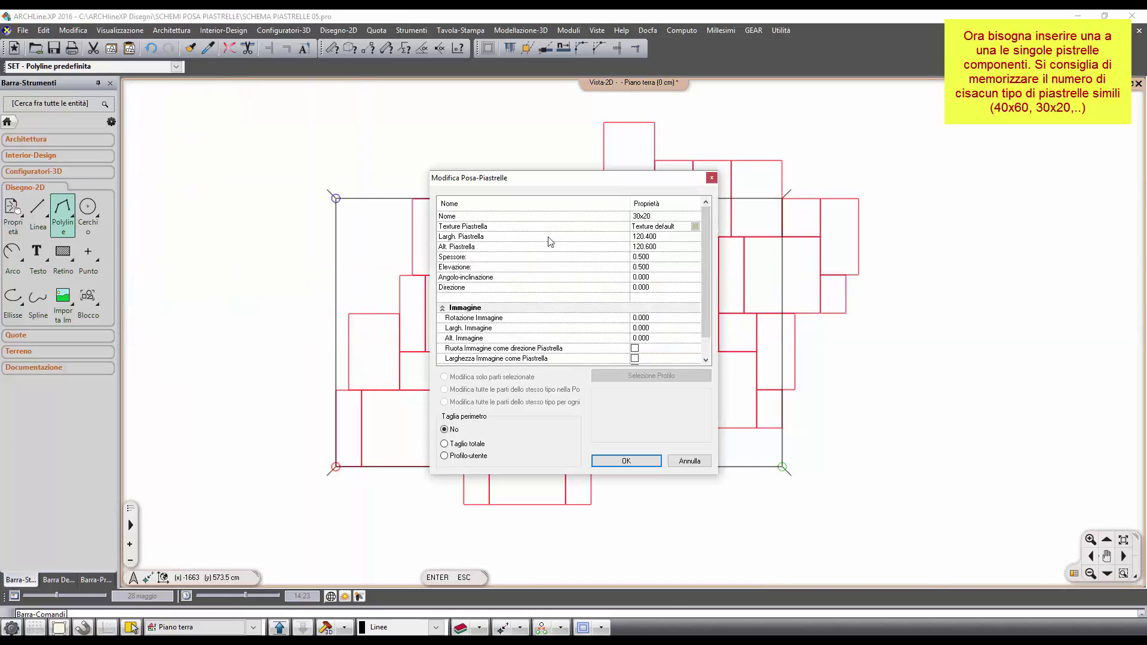
pyautogui.click(665, 215)
pyautogui.write('40x6')
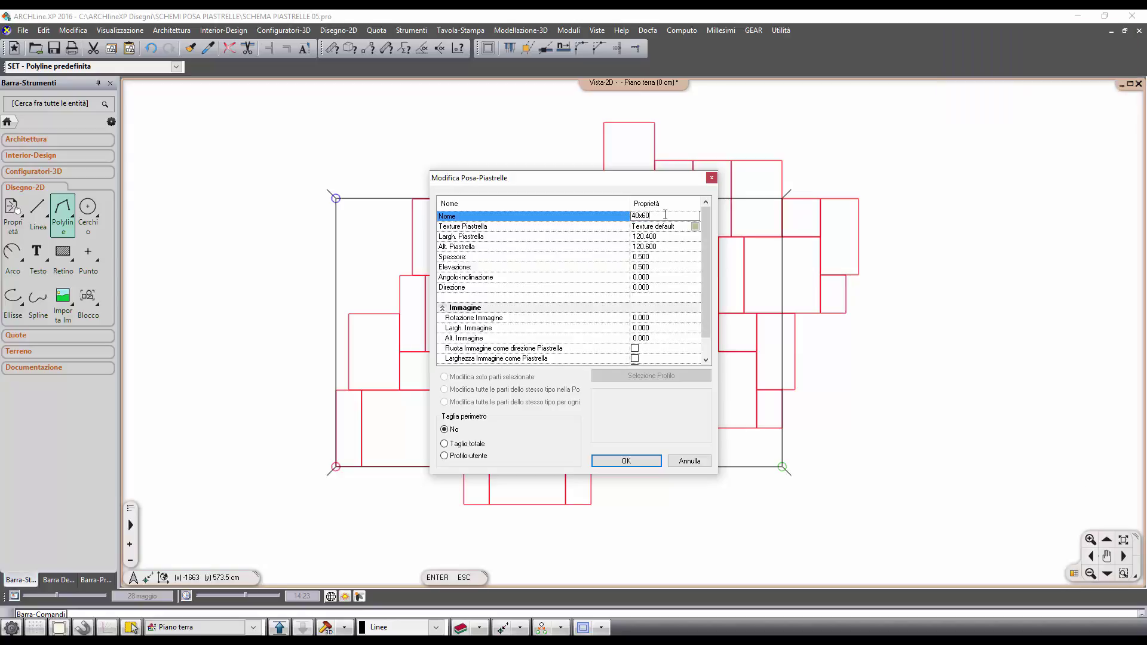
pyautogui.click(626, 462)
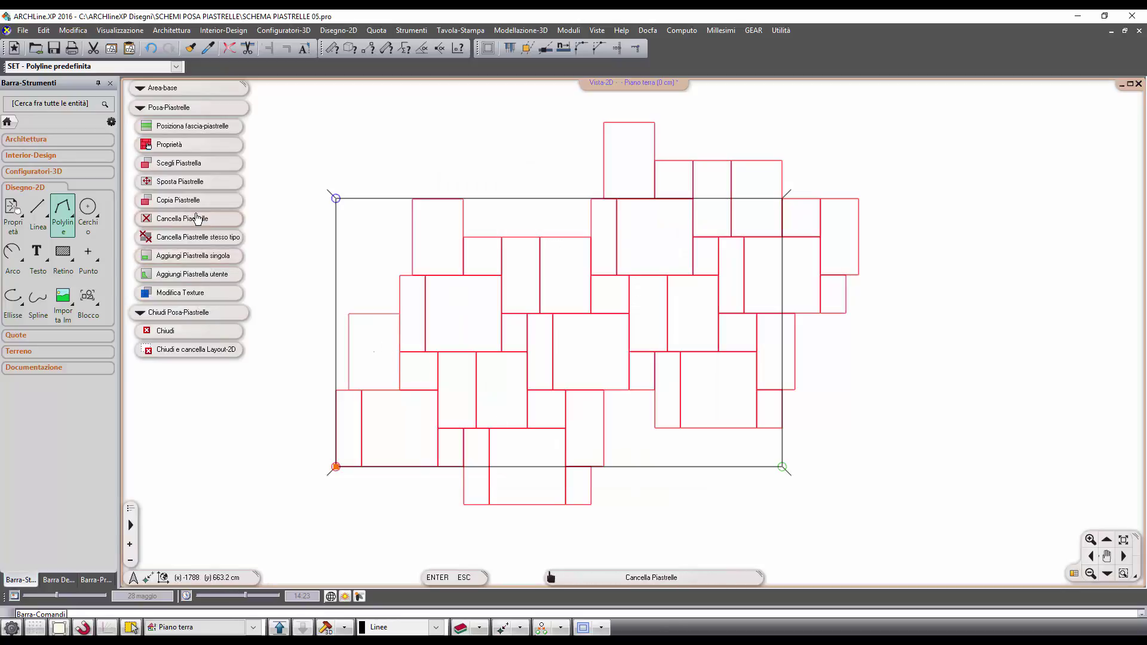
# Step: Add two more user tiles by picking points inside their outlines
pyautogui.click(204, 274)
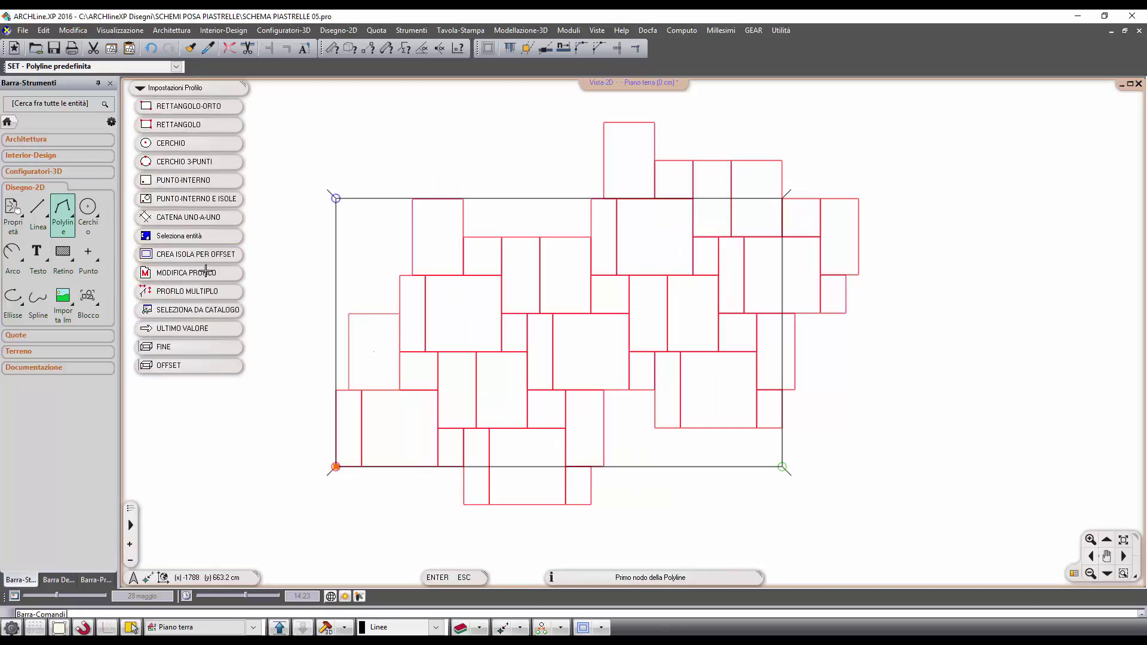
pyautogui.click(197, 180)
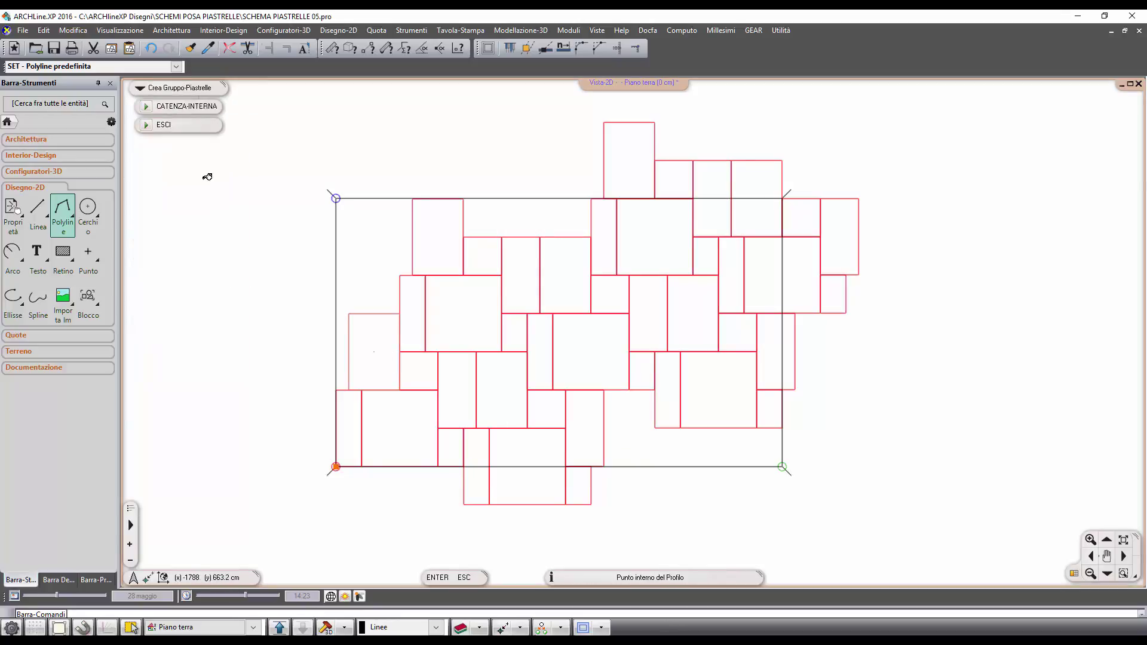
pyautogui.click(440, 243)
pyautogui.click(626, 461)
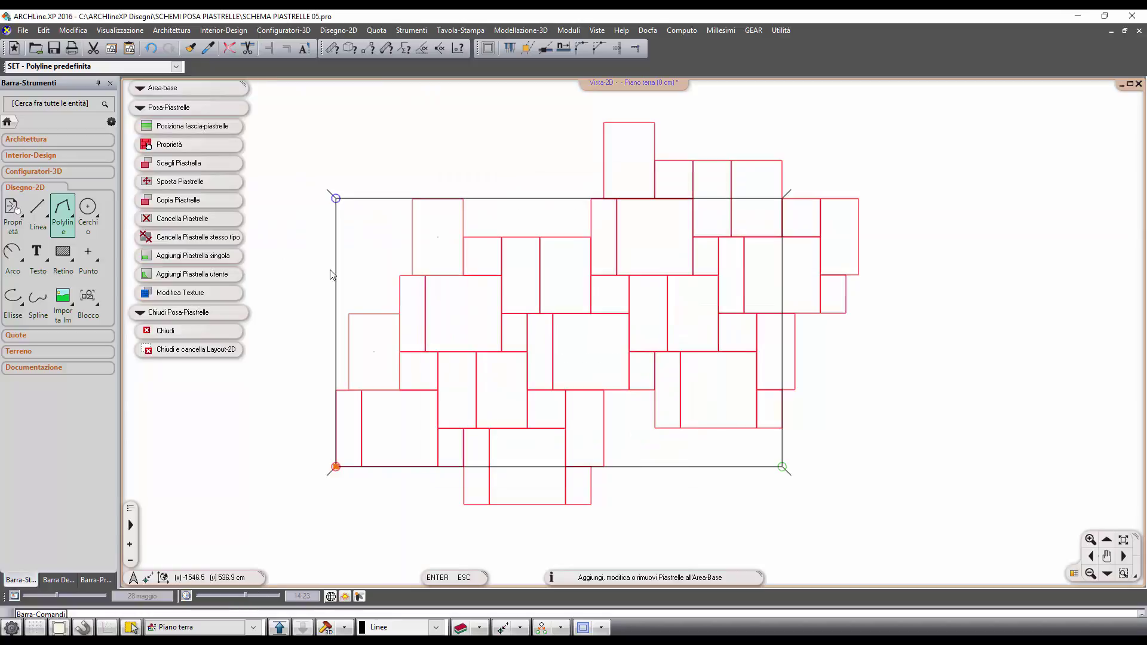
pyautogui.click(196, 272)
pyautogui.click(239, 266)
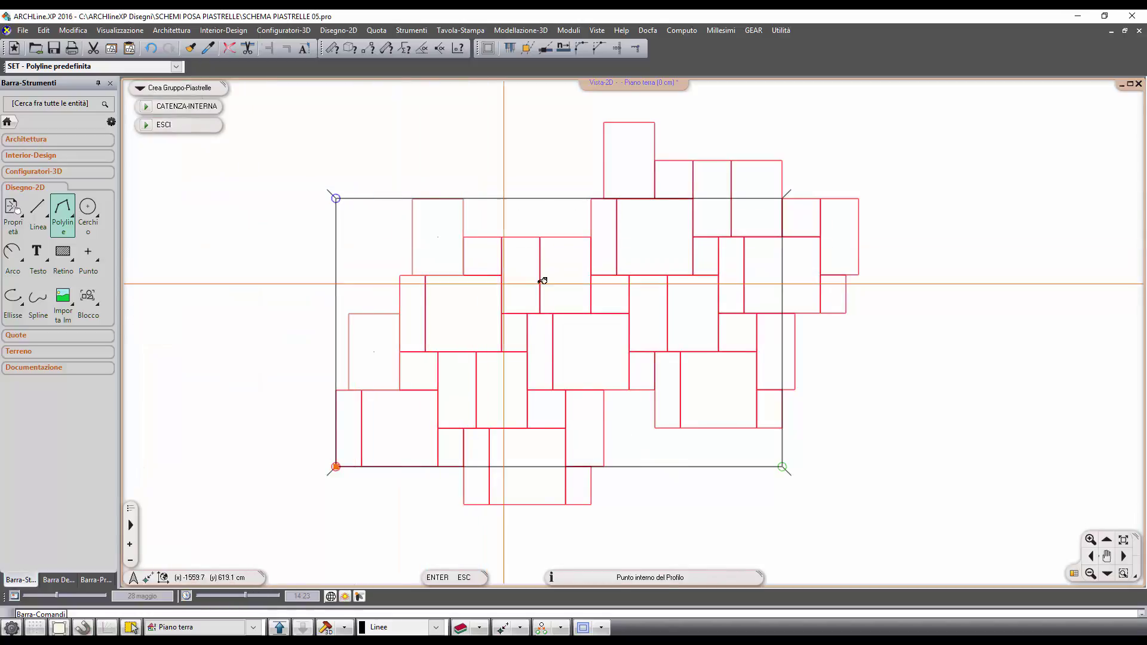
pyautogui.click(560, 270)
pyautogui.click(614, 466)
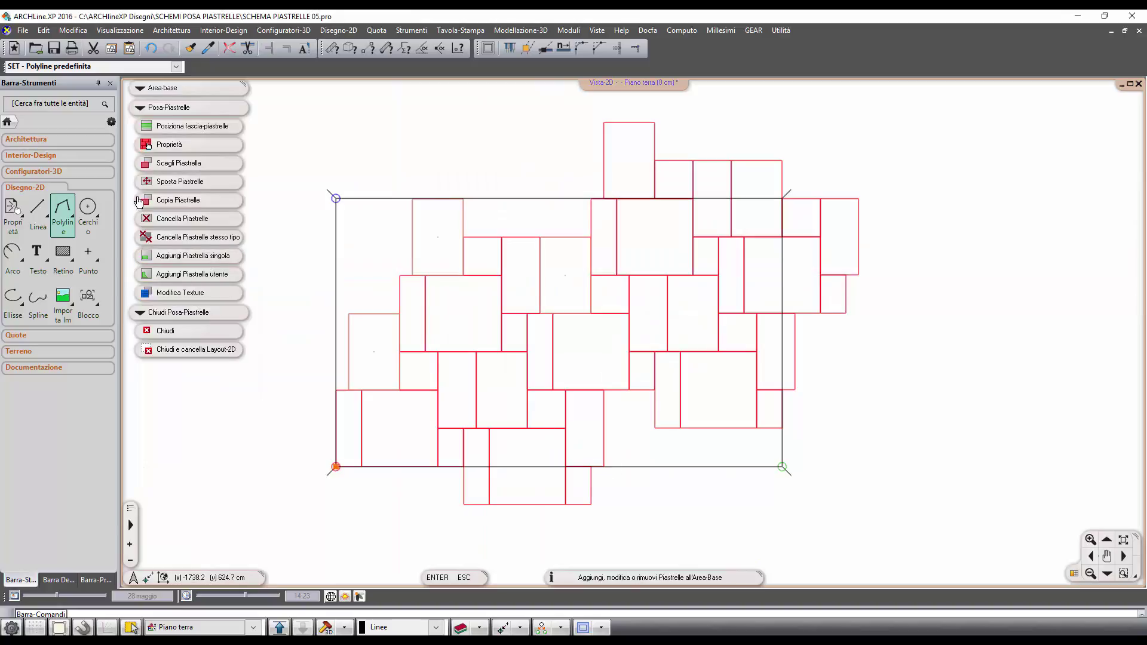
# Step: Add two further user tiles from interior points, keeping the 40x60 settings
pyautogui.click(194, 276)
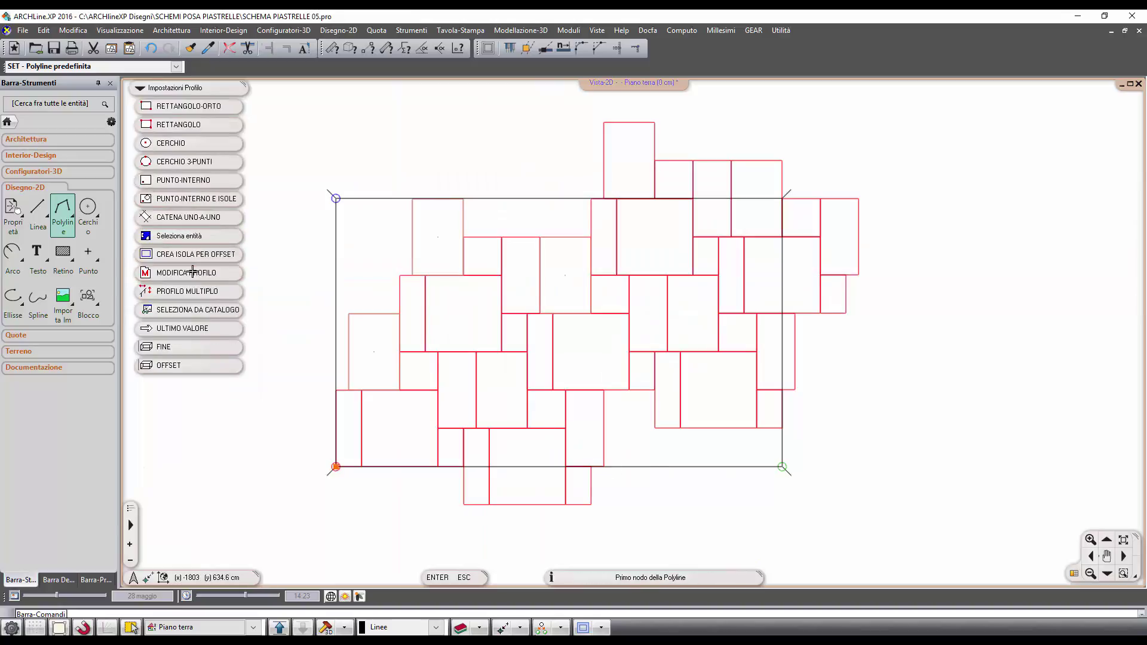
pyautogui.click(194, 183)
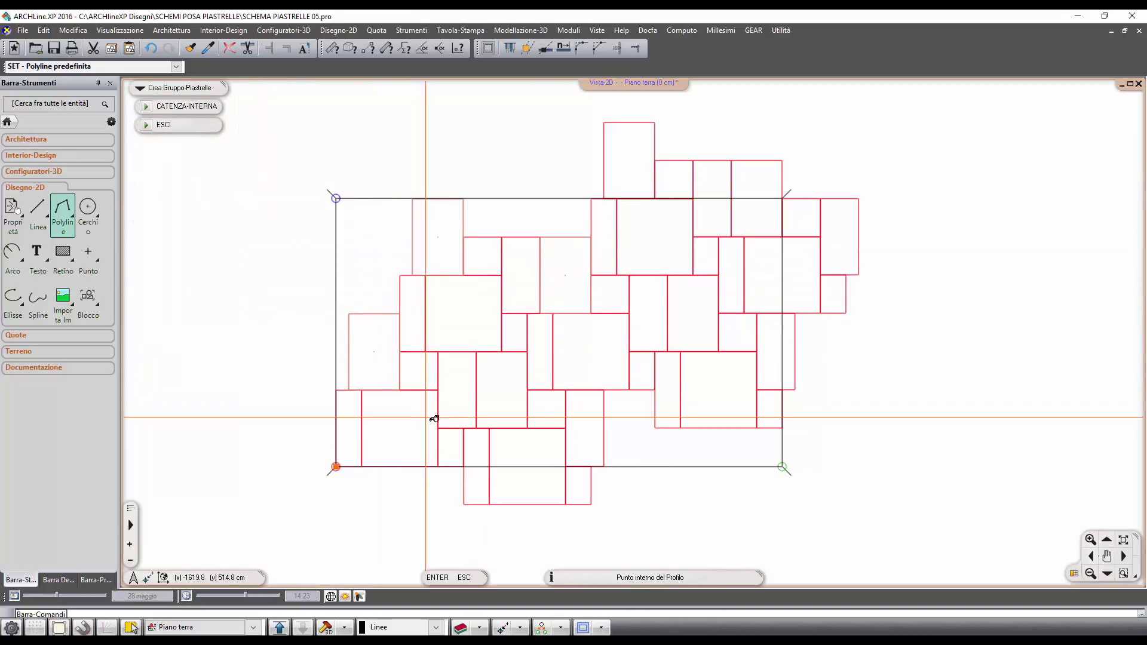
pyautogui.click(510, 382)
pyautogui.click(635, 464)
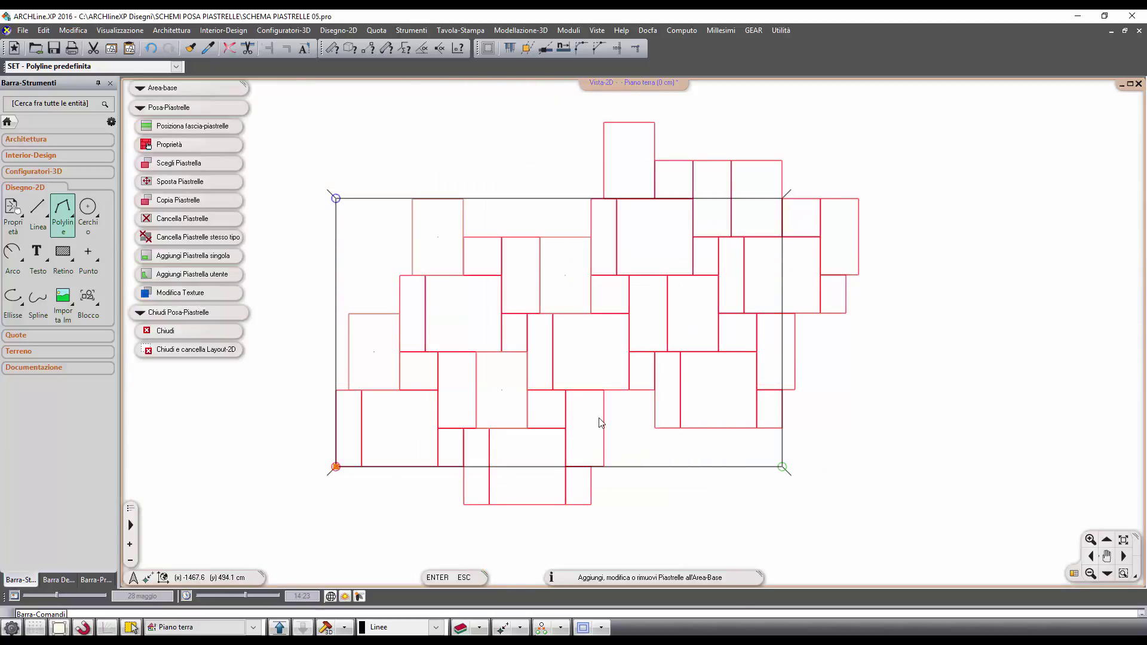
pyautogui.click(212, 275)
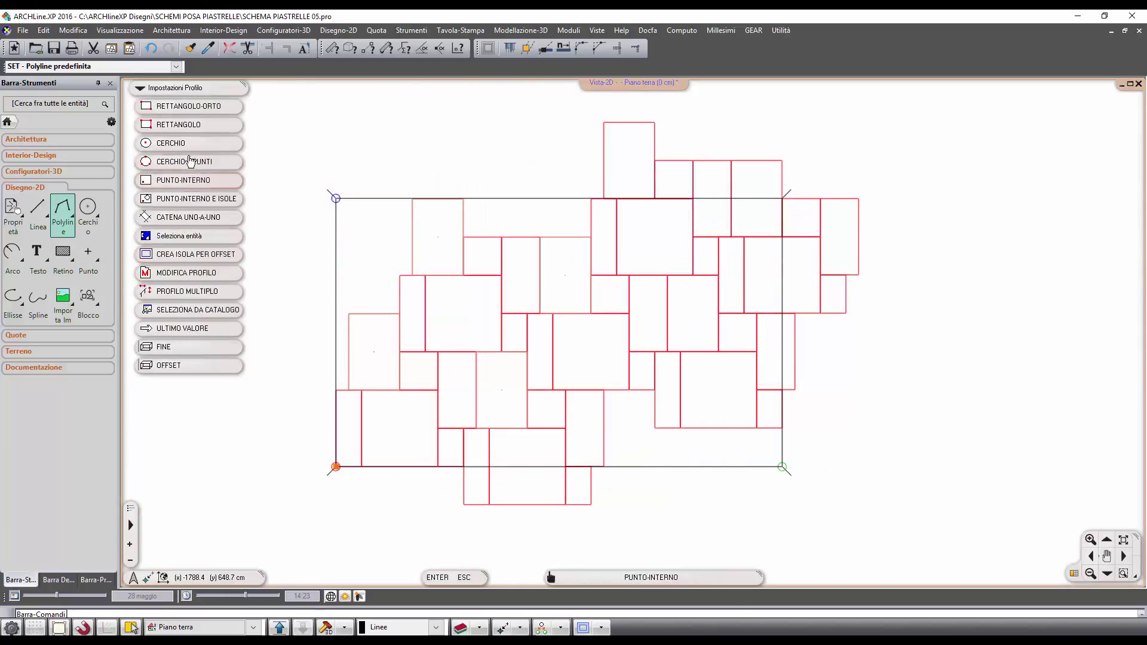
pyautogui.click(192, 181)
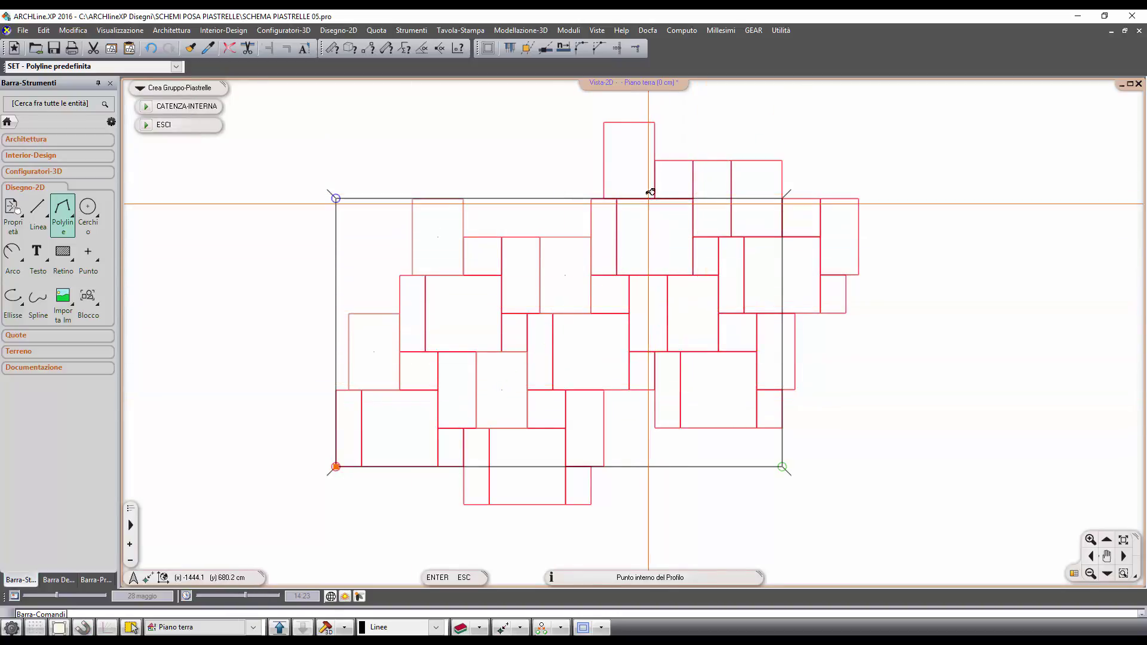
pyautogui.click(646, 173)
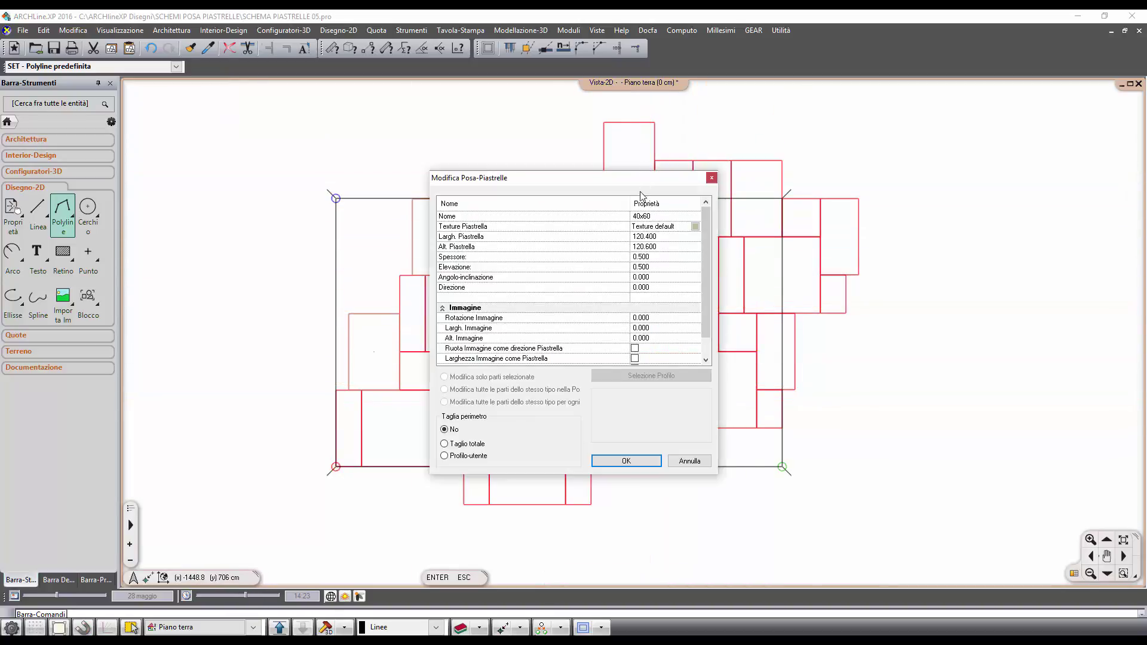
pyautogui.click(622, 461)
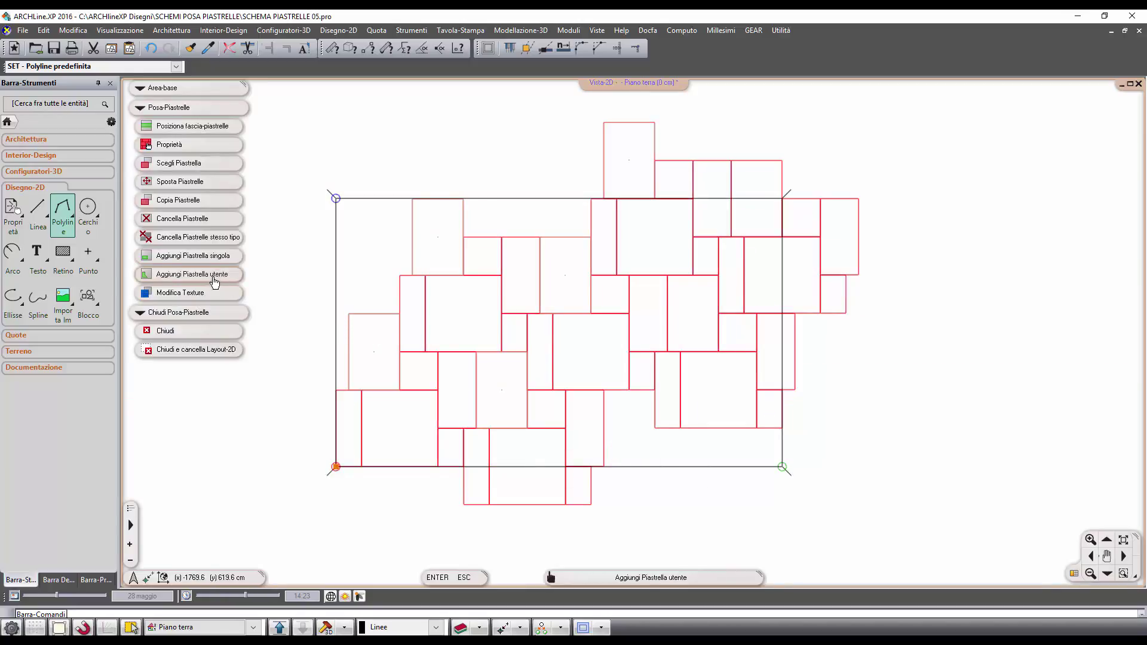
# Step: Add a custom rectangular tile defined by two opposite corners
pyautogui.click(214, 278)
pyautogui.click(179, 181)
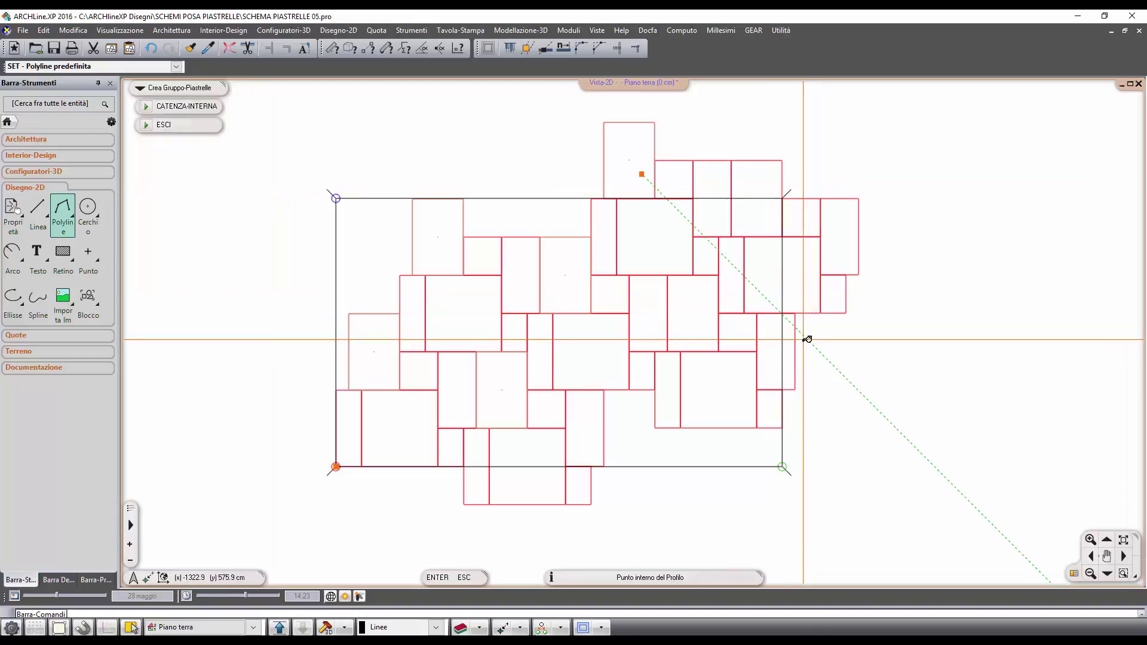
pyautogui.moveTo(756, 343); pyautogui.dragTo(561, 359, button='middle')
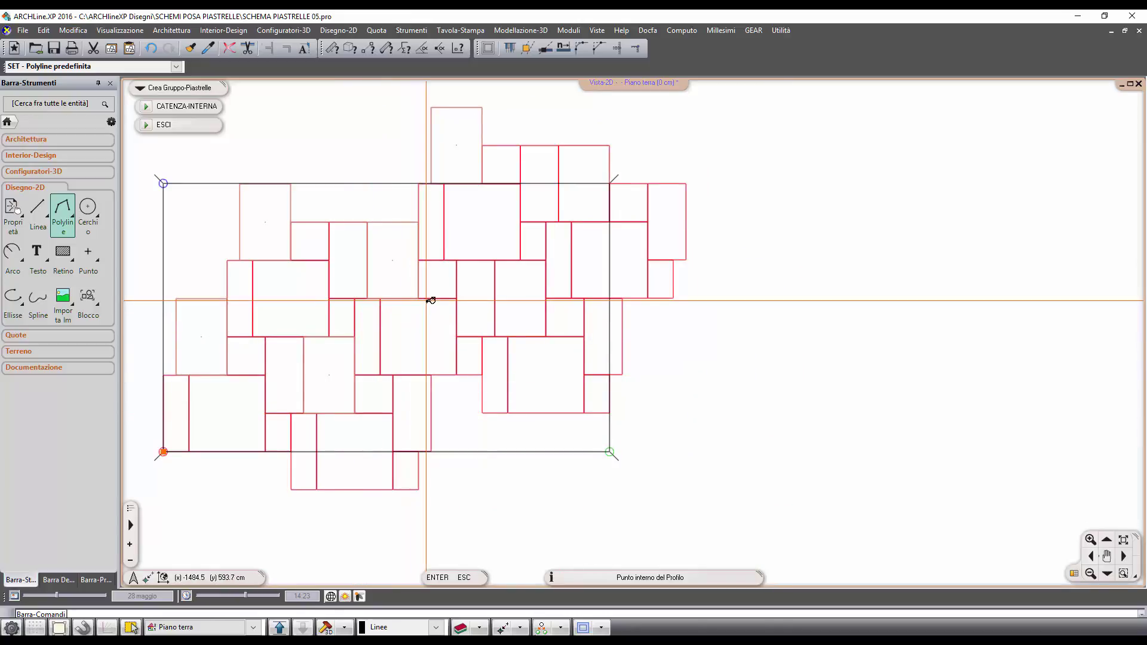
pyautogui.scroll(2, 571, 212)
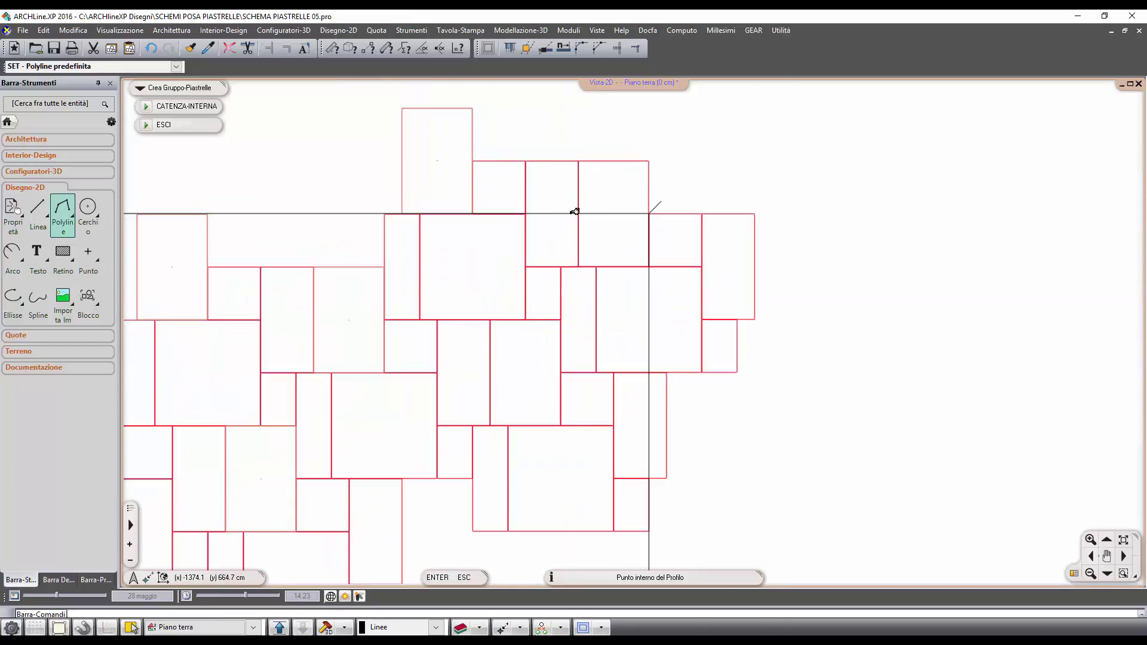
pyautogui.click(602, 229)
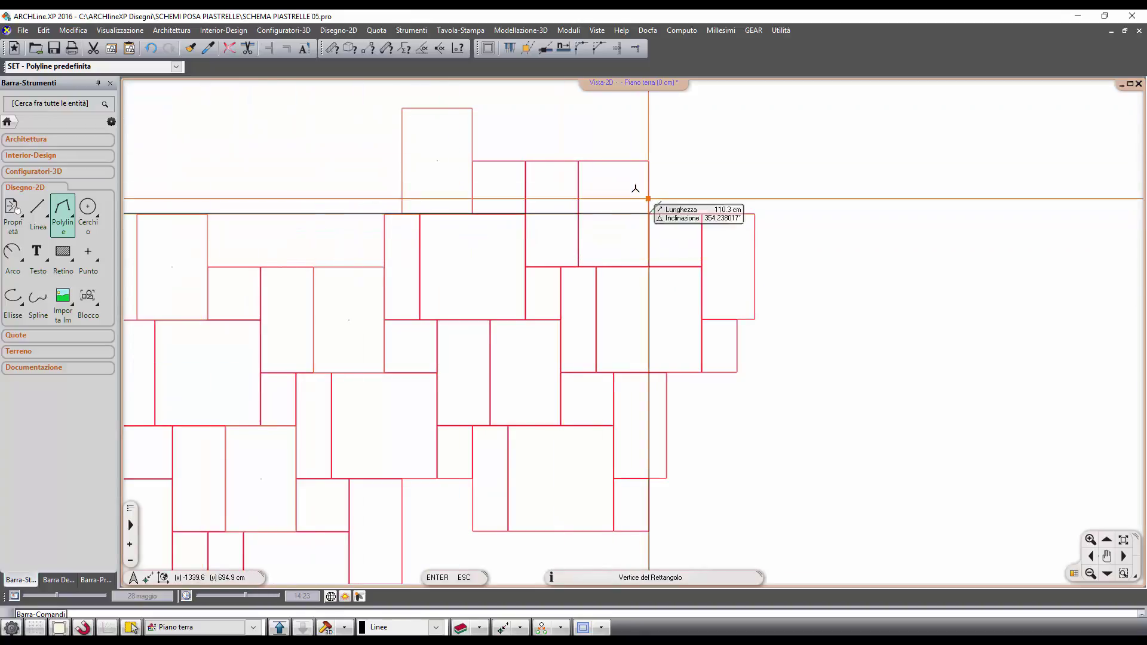
pyautogui.scroll(4, 645, 209)
pyautogui.click(655, 244)
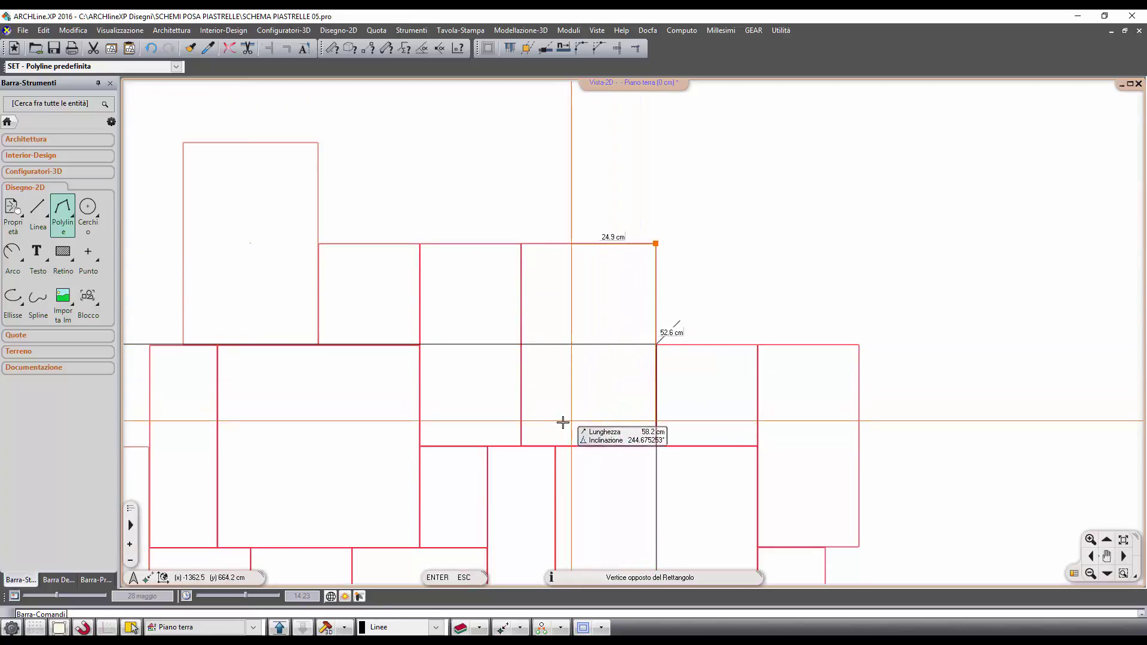
pyautogui.click(522, 428)
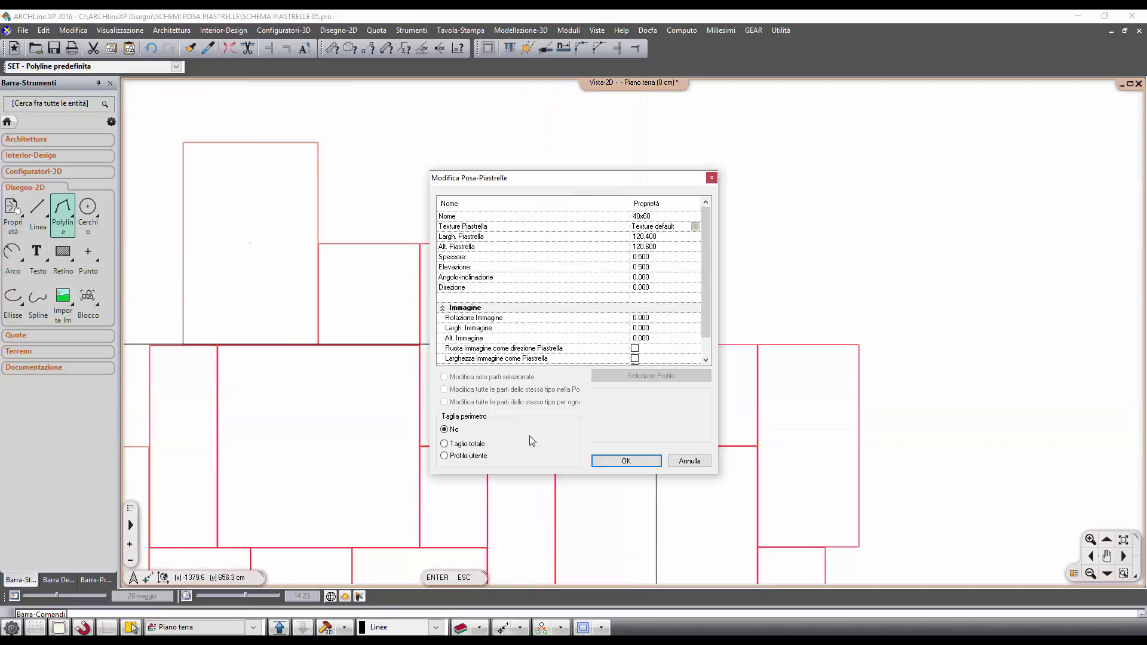
pyautogui.click(625, 460)
pyautogui.scroll(-5, 620, 460)
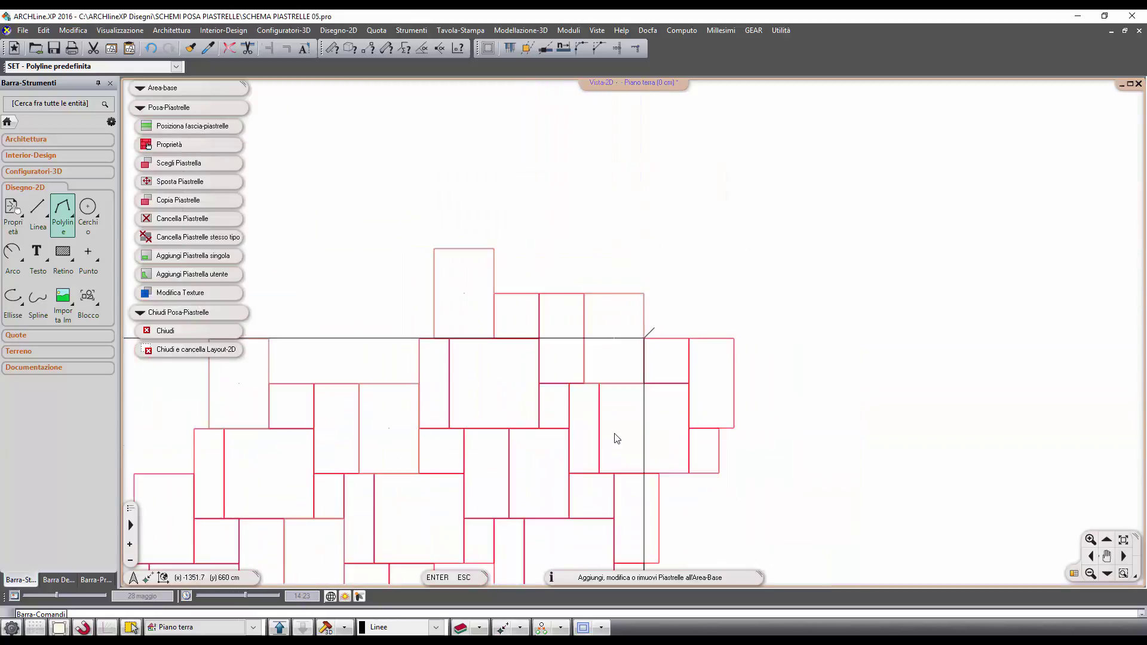
pyautogui.moveTo(379, 370); pyautogui.dragTo(518, 378, button='middle')
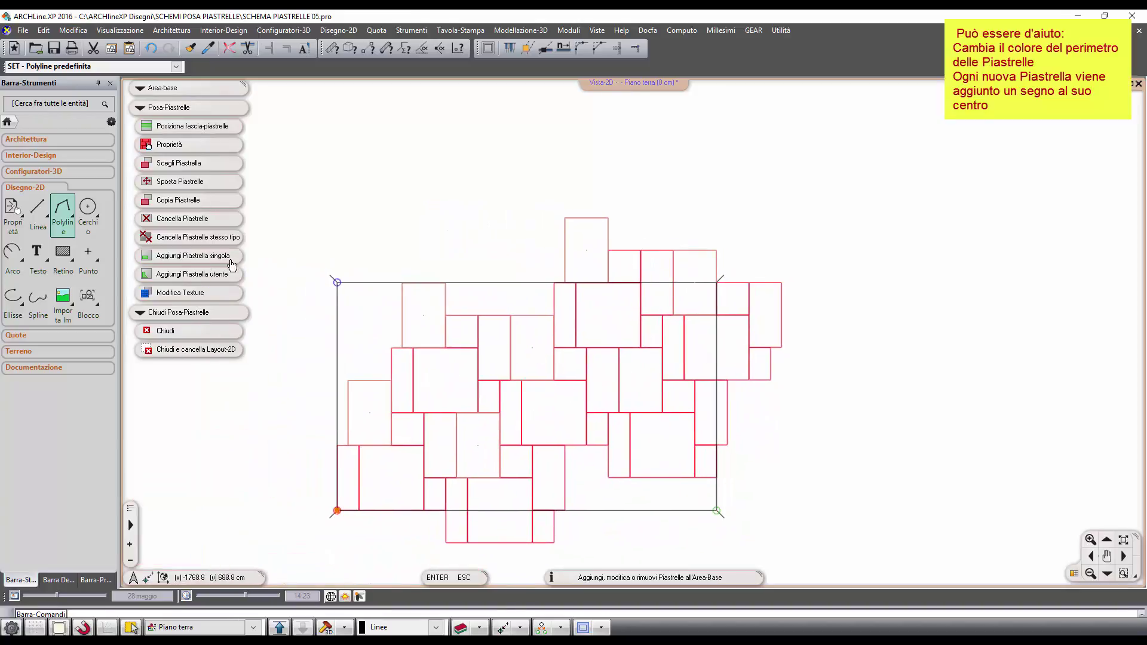
# Step: Add another tile renamed 60x60 with the PANTONE S 41 8 colour texture
pyautogui.click(206, 274)
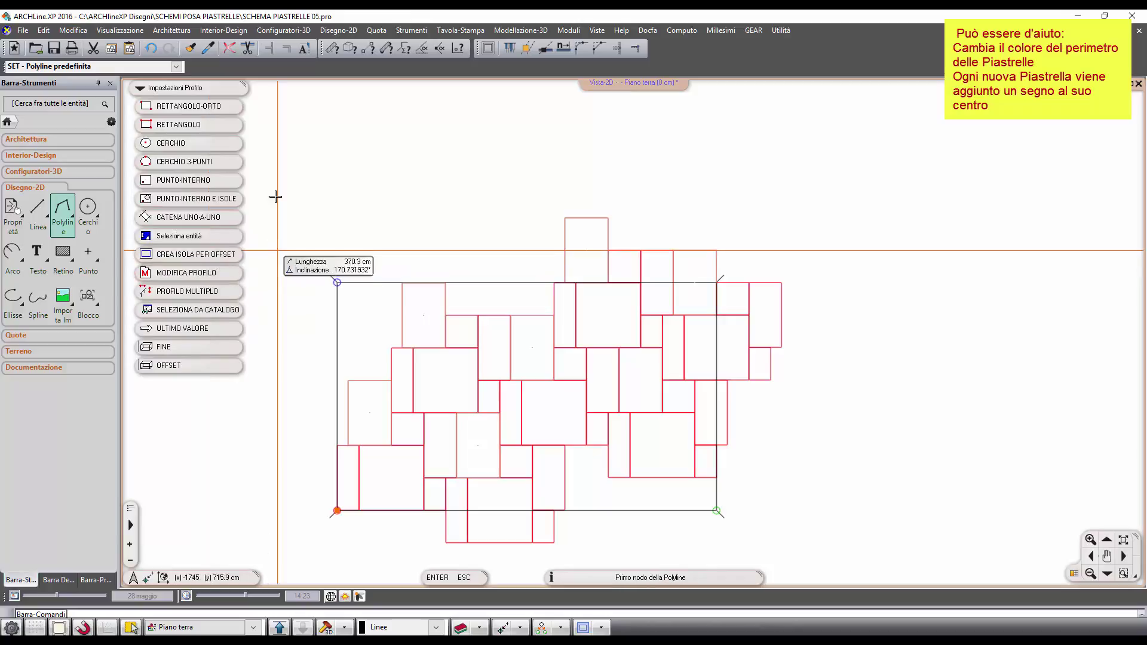
pyautogui.click(209, 184)
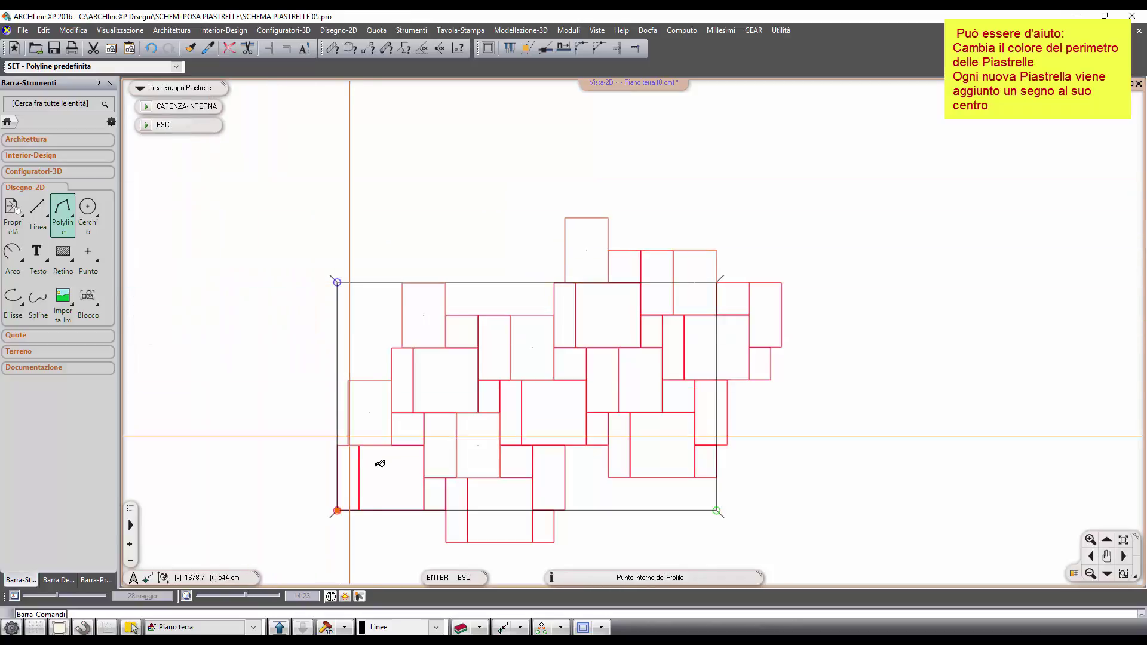
pyautogui.click(418, 465)
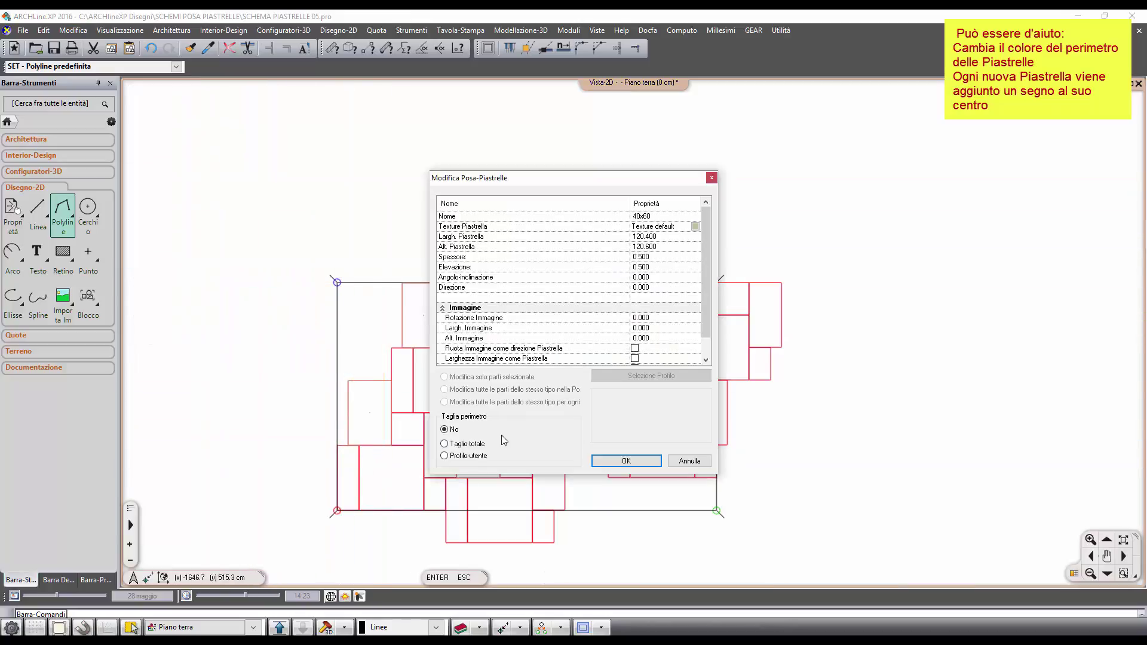
pyautogui.click(656, 217)
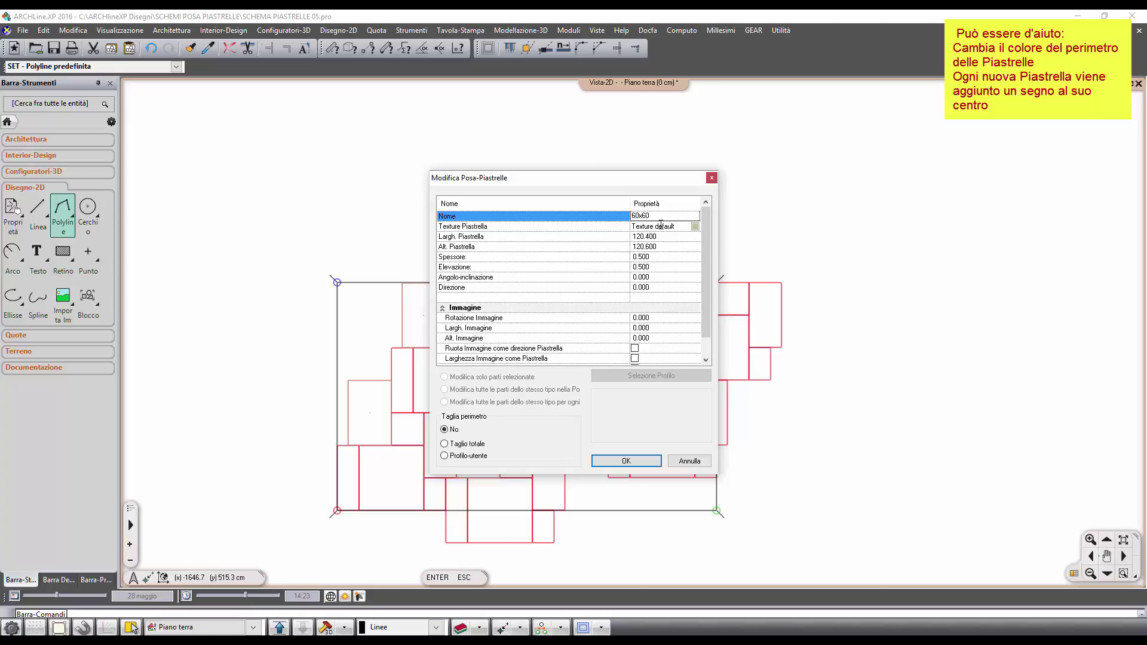
pyautogui.doubleClick(643, 227)
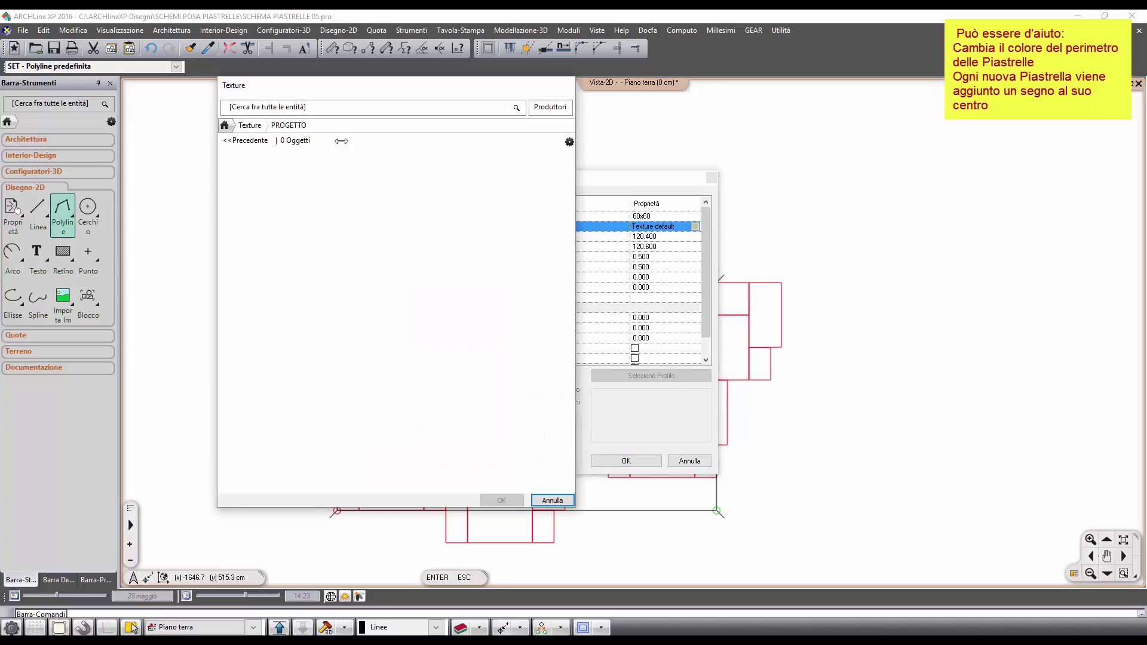
pyautogui.click(252, 144)
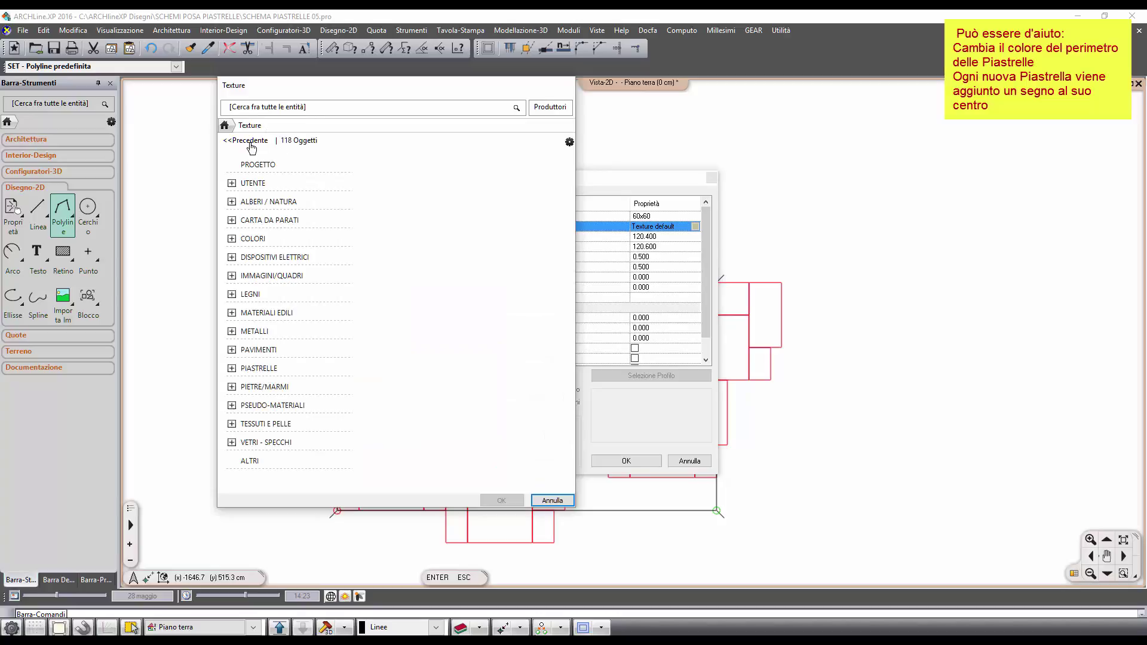
pyautogui.click(248, 239)
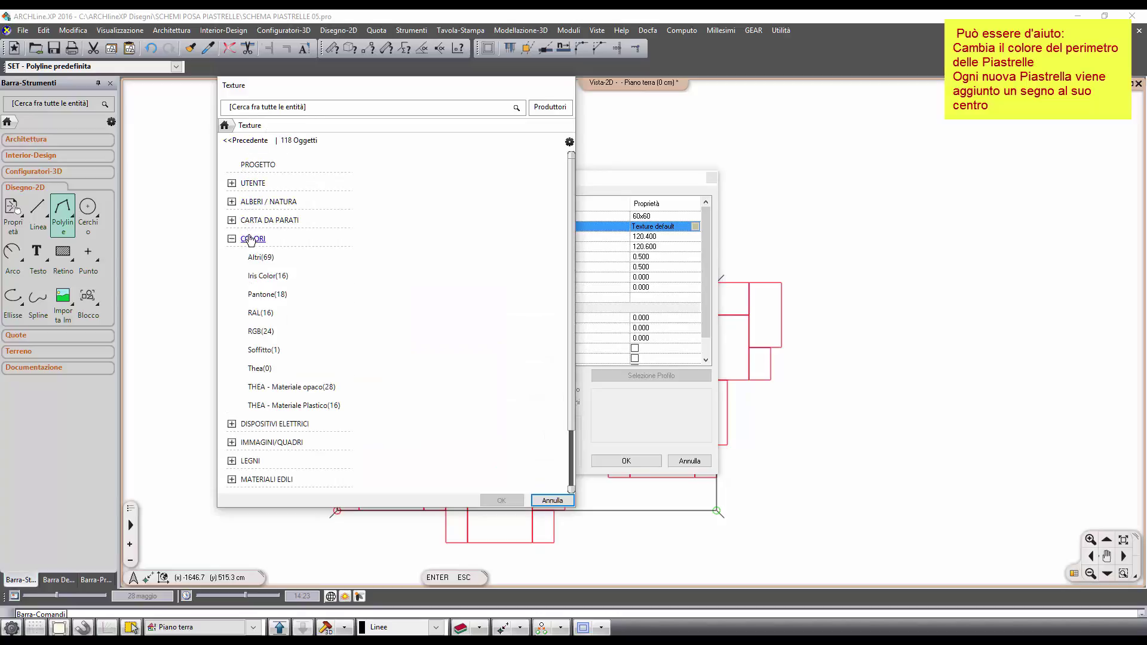
pyautogui.click(268, 295)
pyautogui.click(248, 182)
pyautogui.click(502, 501)
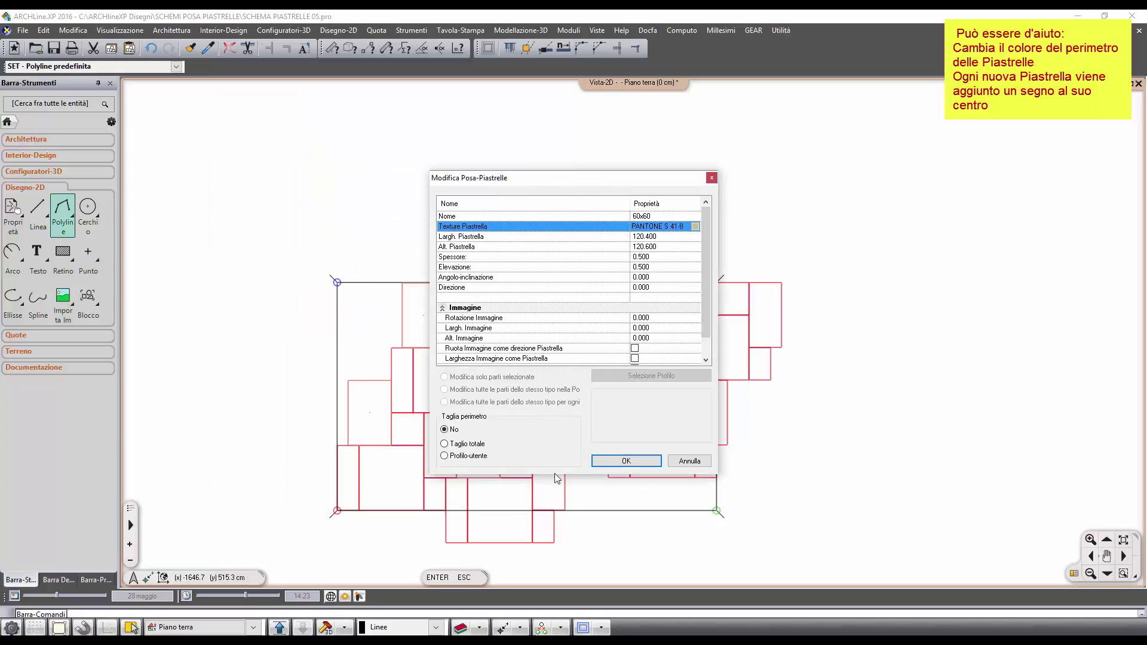
pyautogui.click(612, 463)
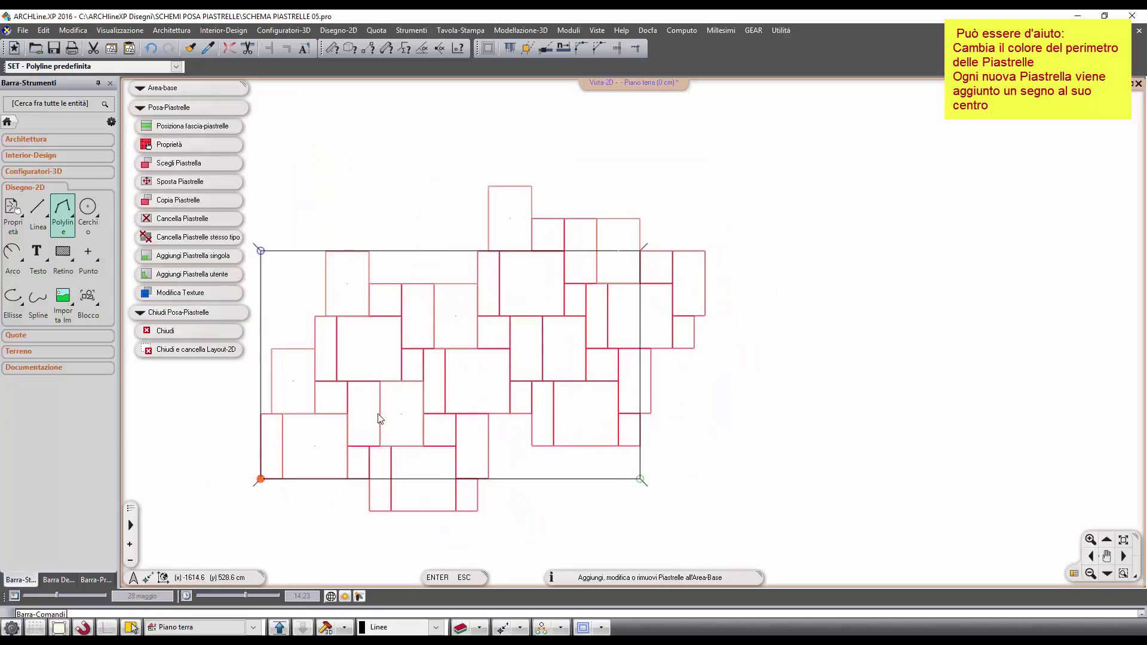
# Step: Add one more custom tile from an interior point and finish the tile group
pyautogui.click(193, 273)
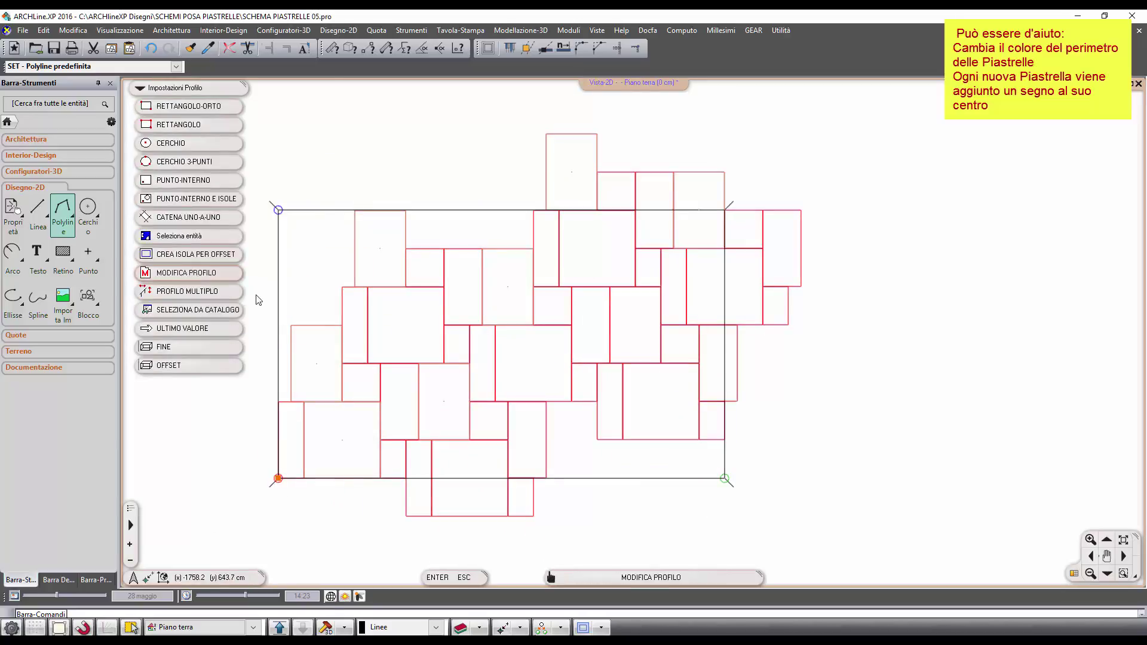
pyautogui.click(396, 320)
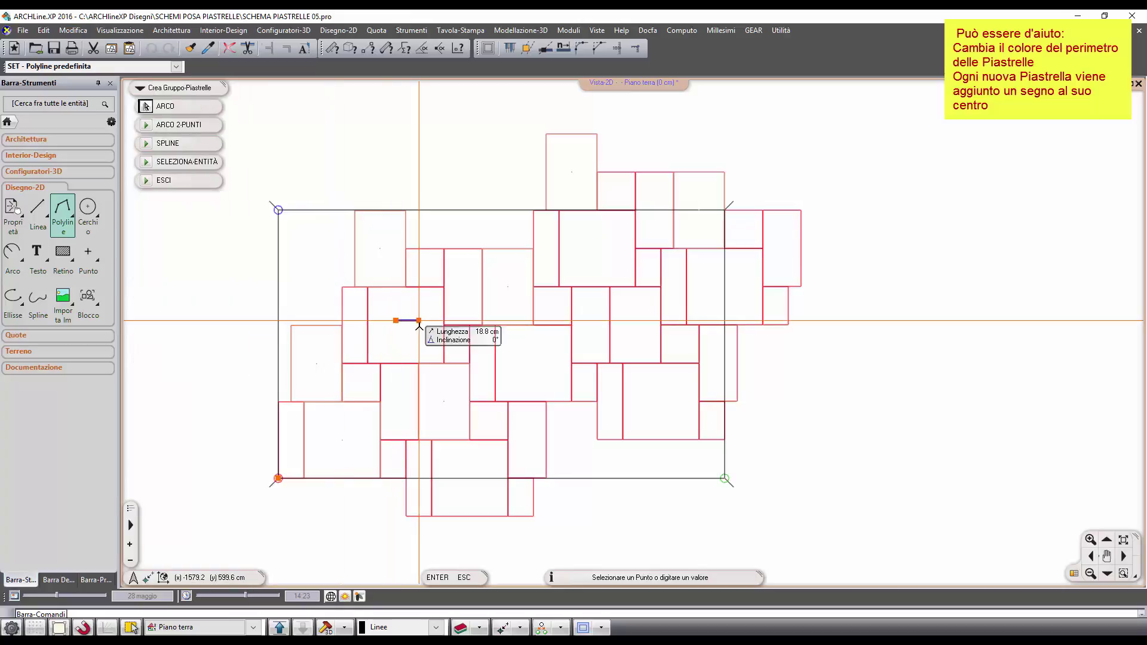
pyautogui.press('Escape')
pyautogui.press('Escape')
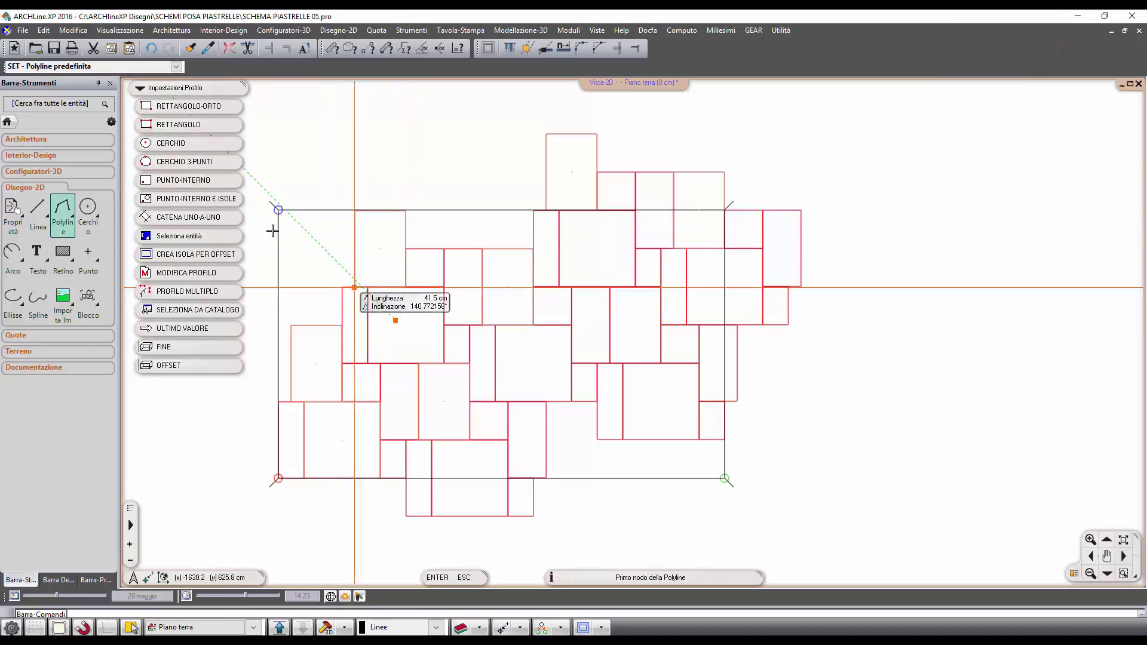
pyautogui.click(204, 179)
pyautogui.click(394, 302)
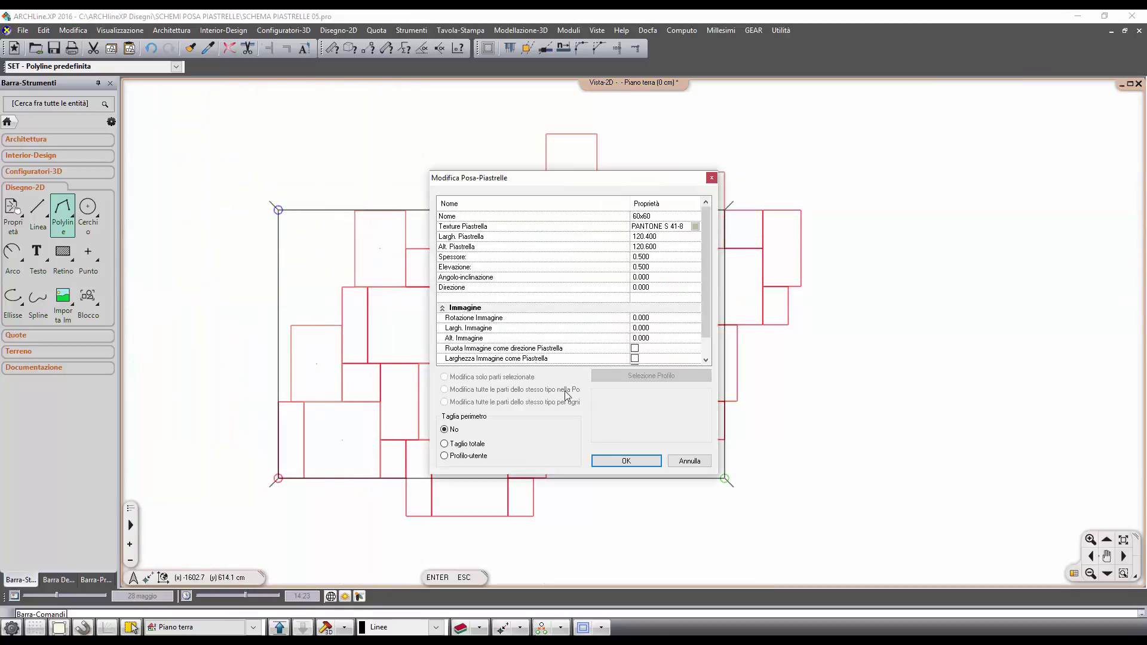
pyautogui.click(621, 465)
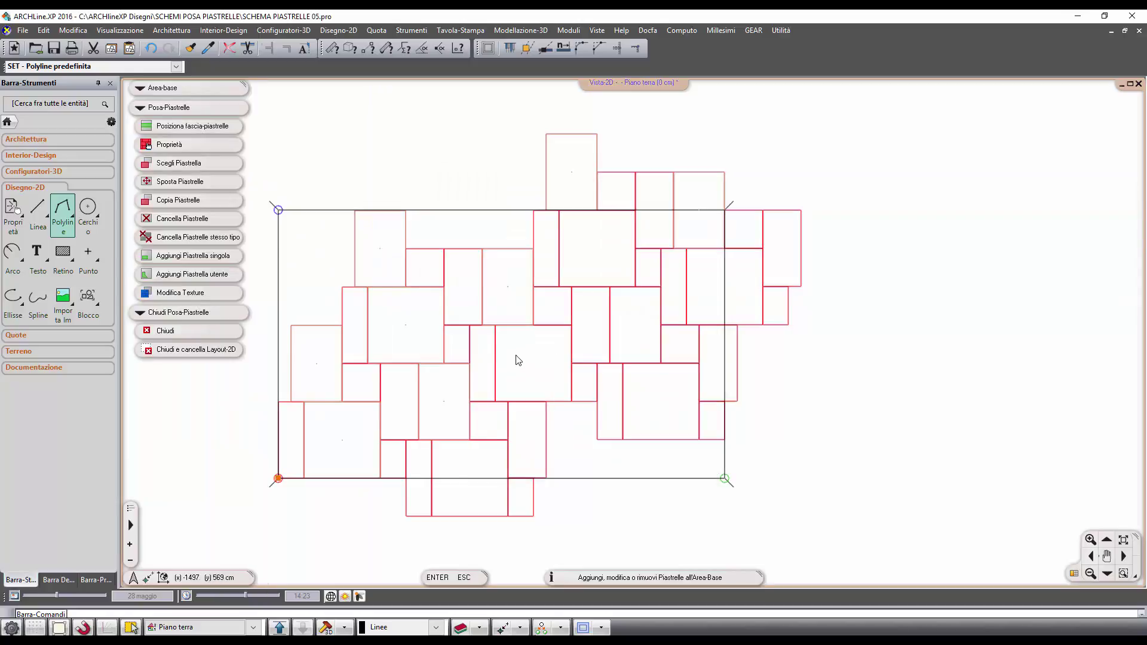
pyautogui.click(208, 272)
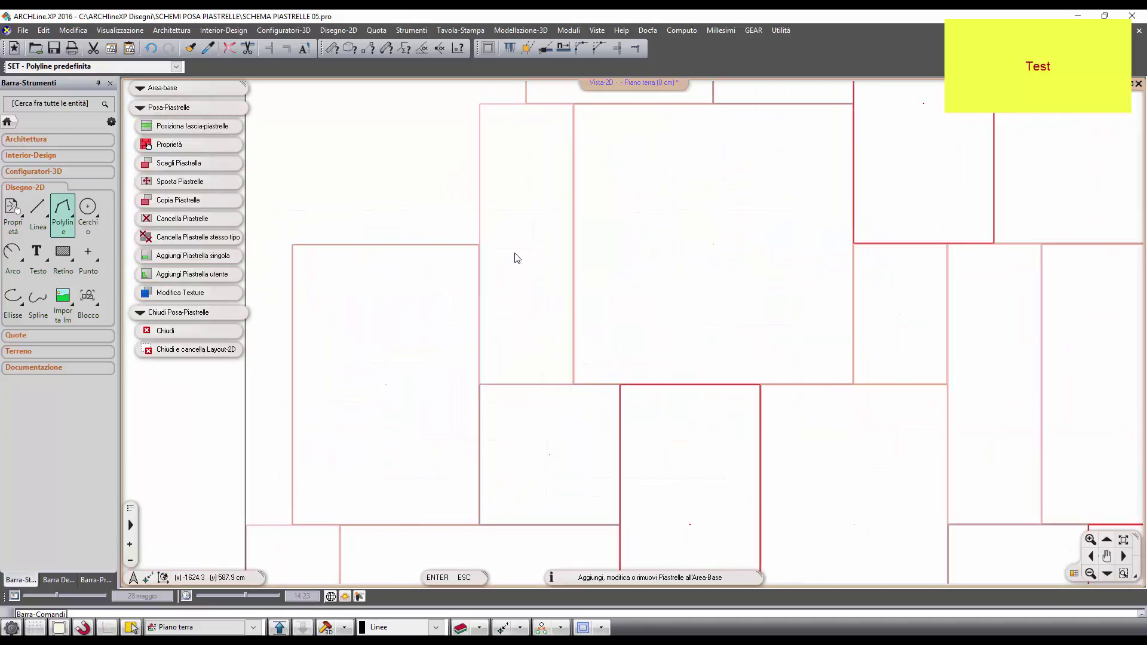
pyautogui.scroll(-2, 515, 258)
pyautogui.press('Return')
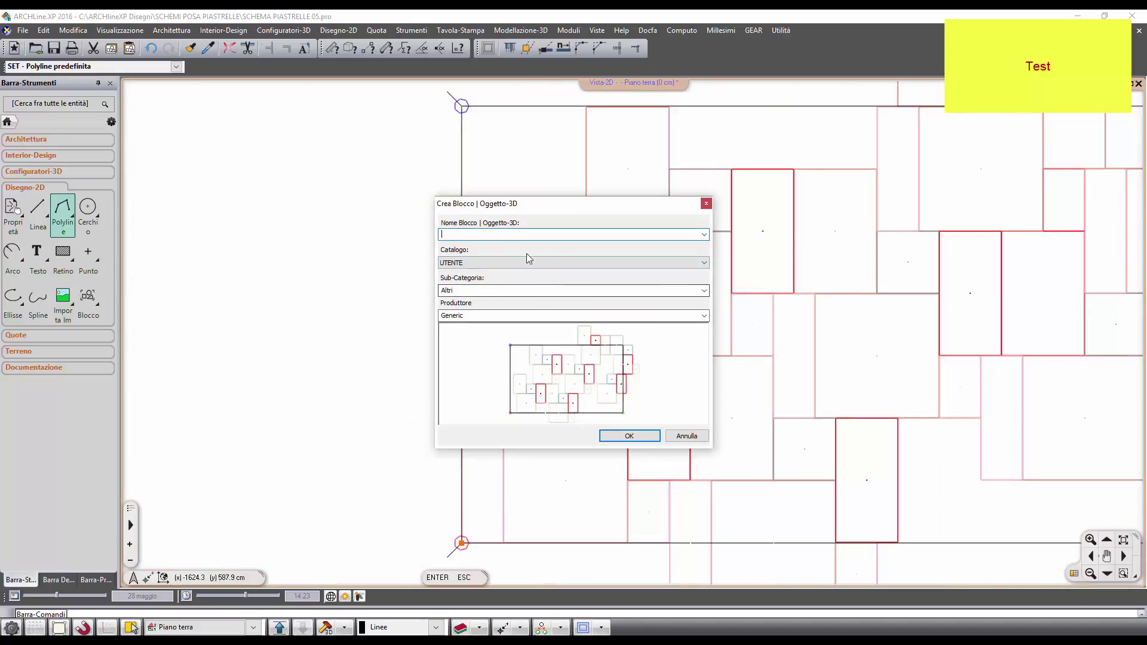
# Step: Name the block SCHEMA 5 in Crea Blocco and confirm it, then zoom out to the copy
pyautogui.write('SCHEMA 5')
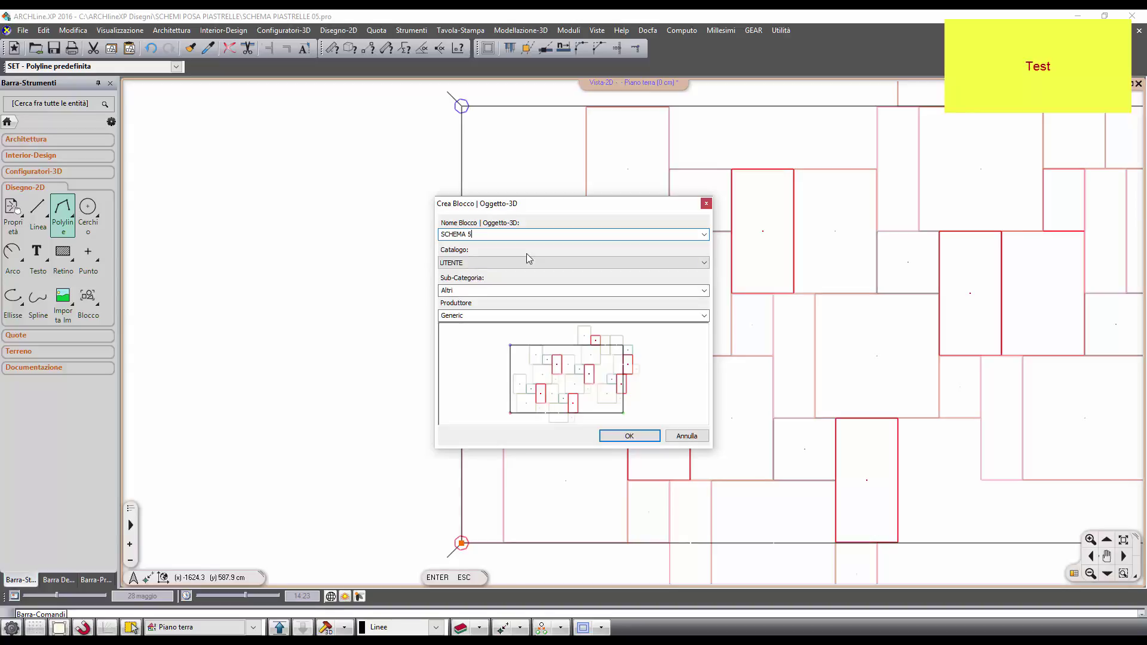
pyautogui.click(640, 438)
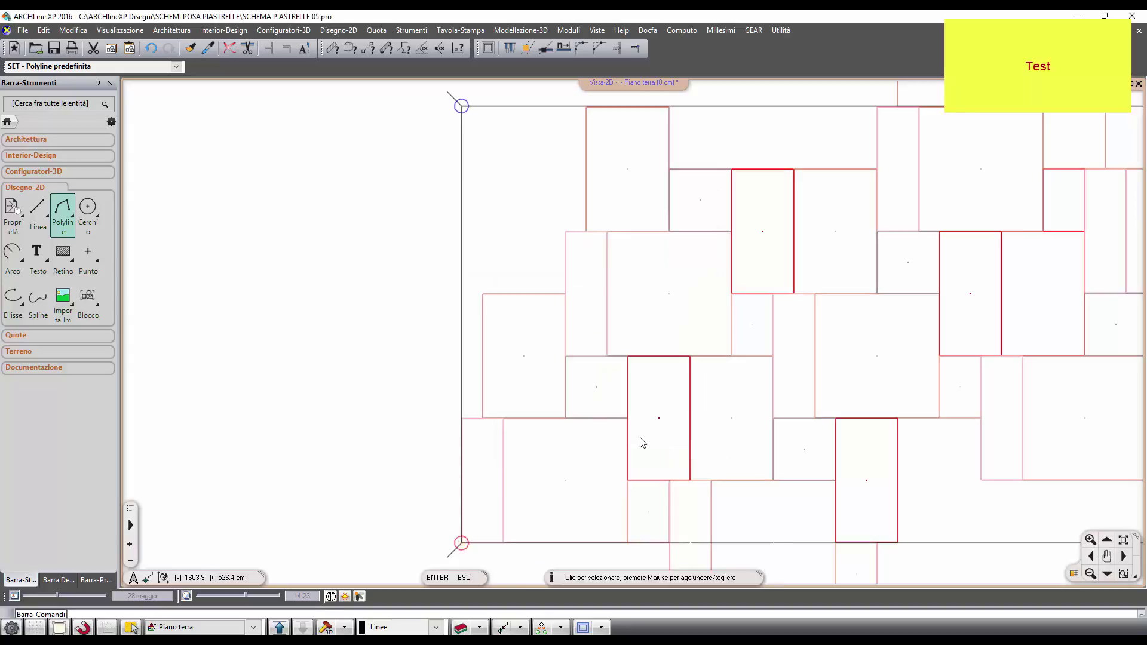
pyautogui.scroll(-5, 642, 443)
pyautogui.scroll(-2, 647, 421)
pyautogui.moveTo(704, 383); pyautogui.dragTo(543, 387, button='middle')
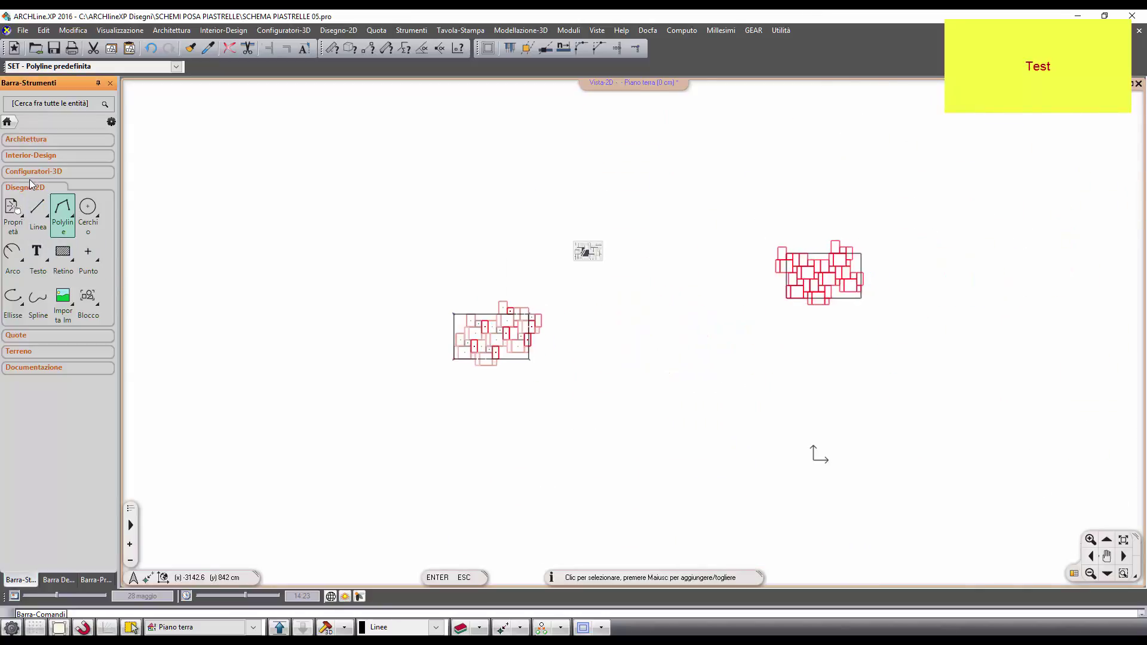
# Step: Draw a rectangular Solaio per Polyline-chiusa floor slab left of the tile groups
pyautogui.click(26, 139)
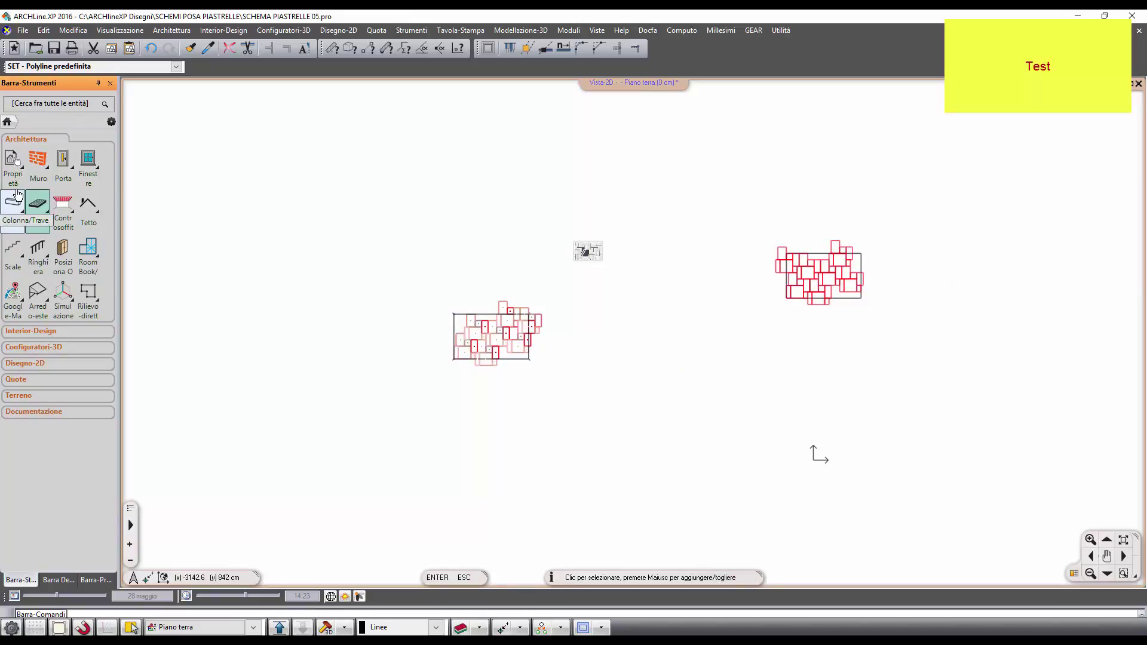
pyautogui.click(39, 206)
pyautogui.click(60, 211)
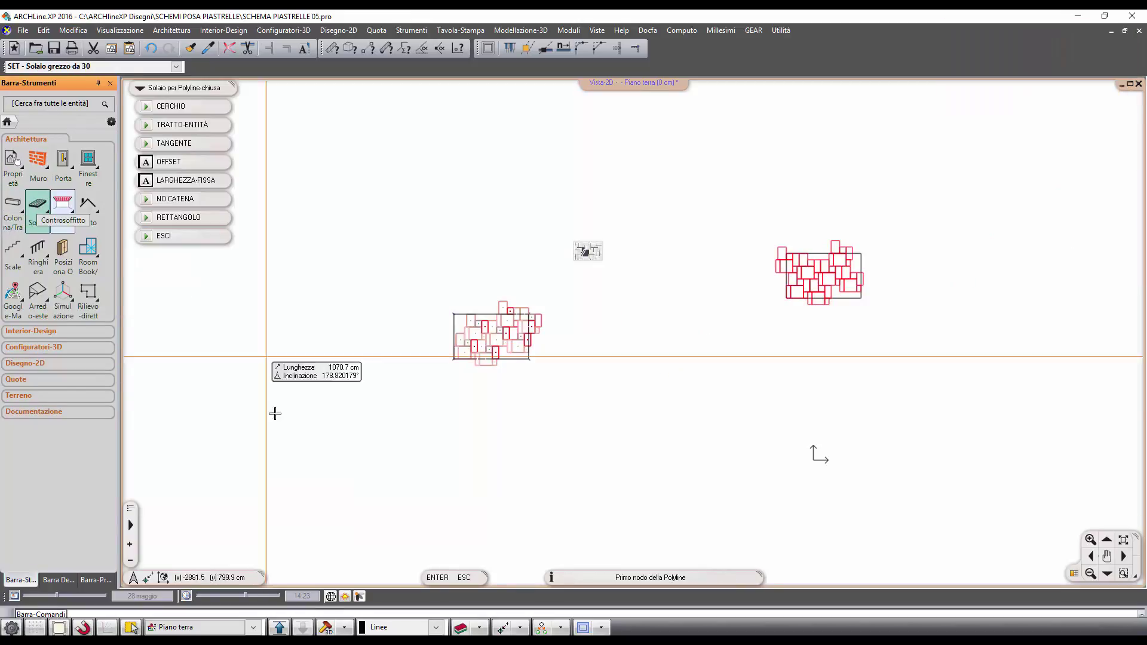
pyautogui.scroll(-1, 250, 210)
pyautogui.click(417, 394)
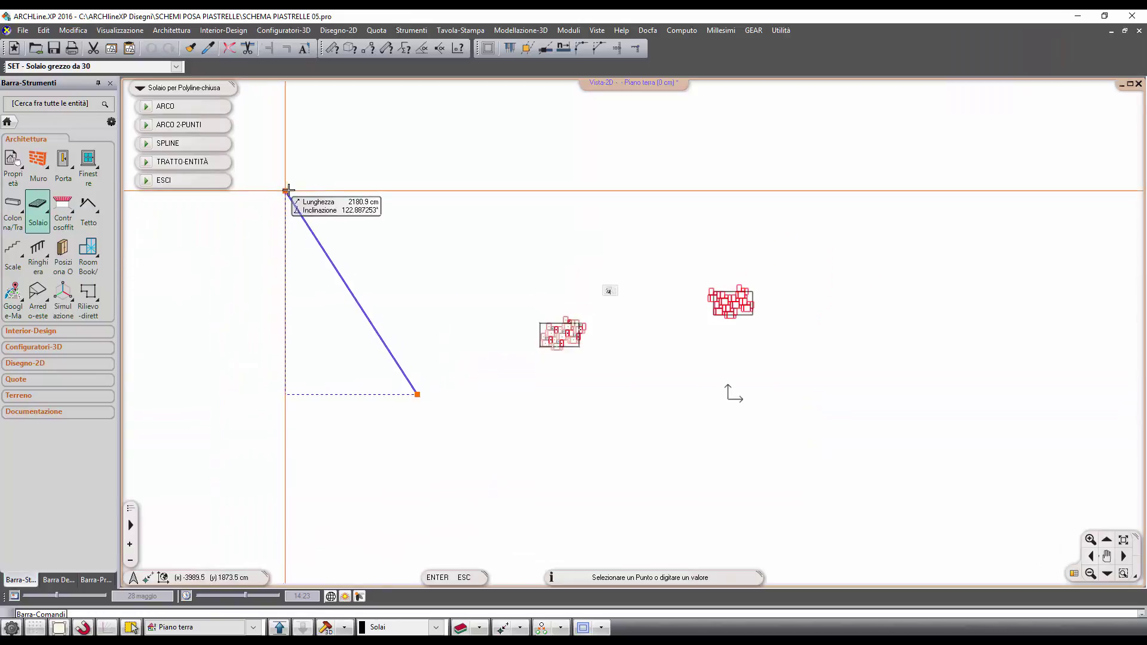
pyautogui.click(417, 190)
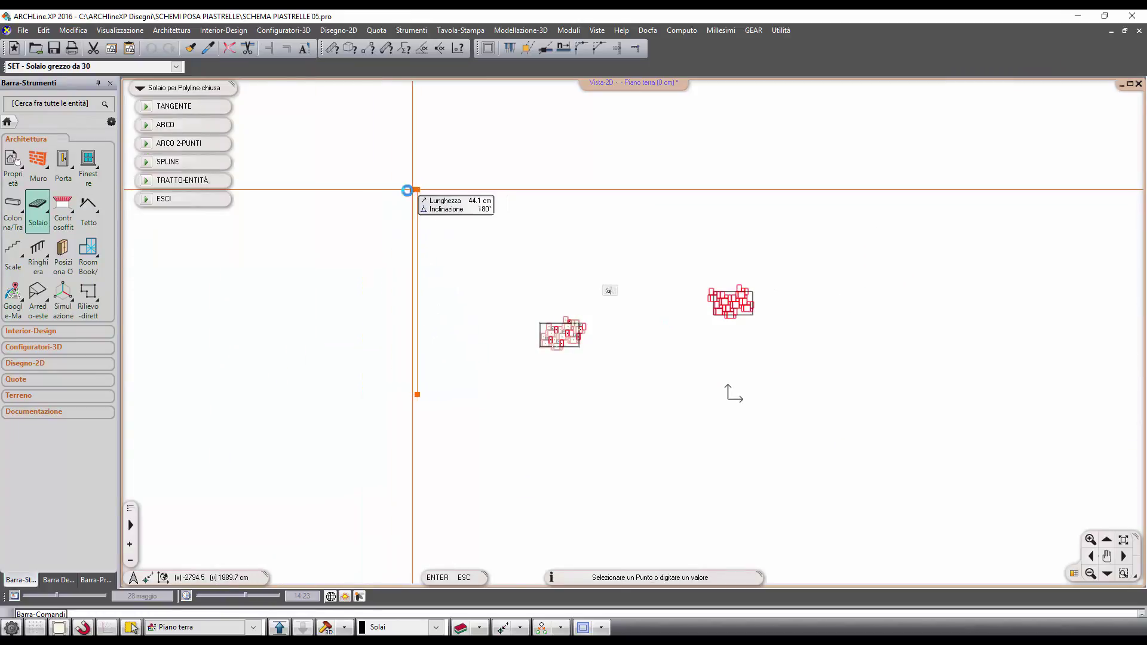
pyautogui.click(232, 189)
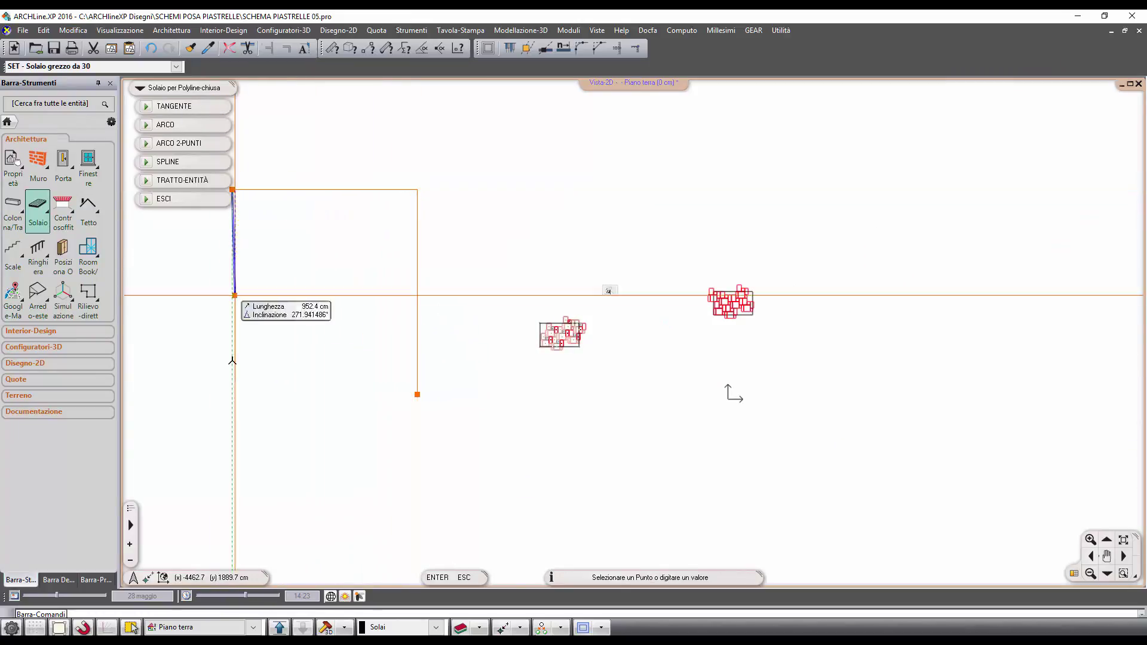
pyautogui.click(417, 394)
pyautogui.click(418, 395)
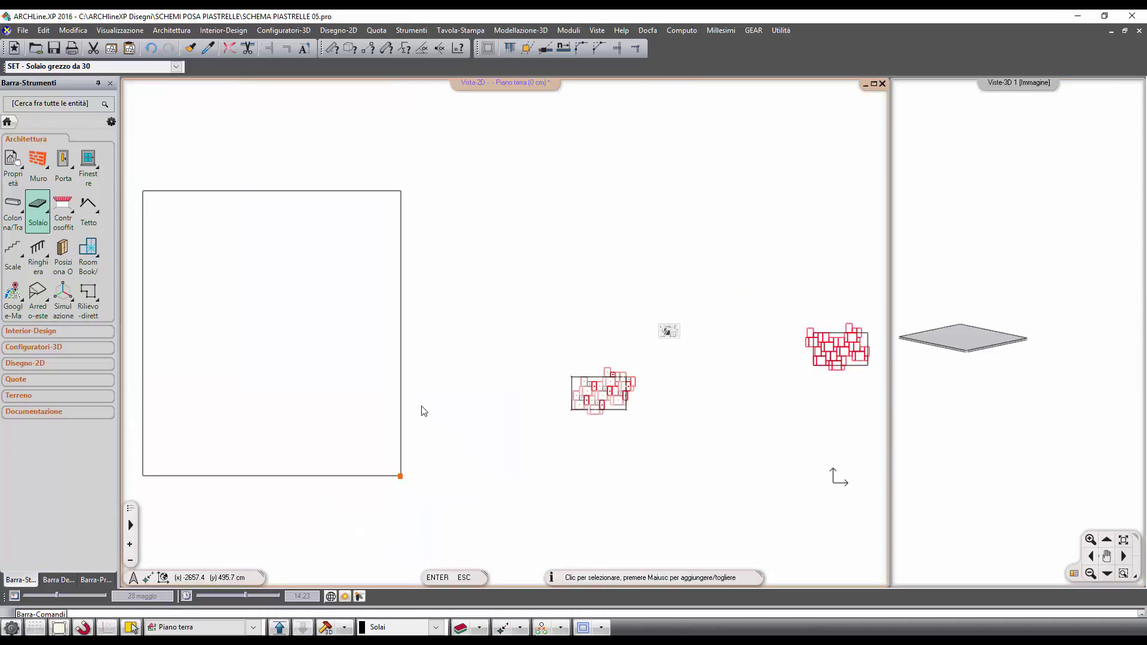
# Step: Start tiling the slab floor with a base area covering its interior textured Stucco21
pyautogui.rightClick(402, 387)
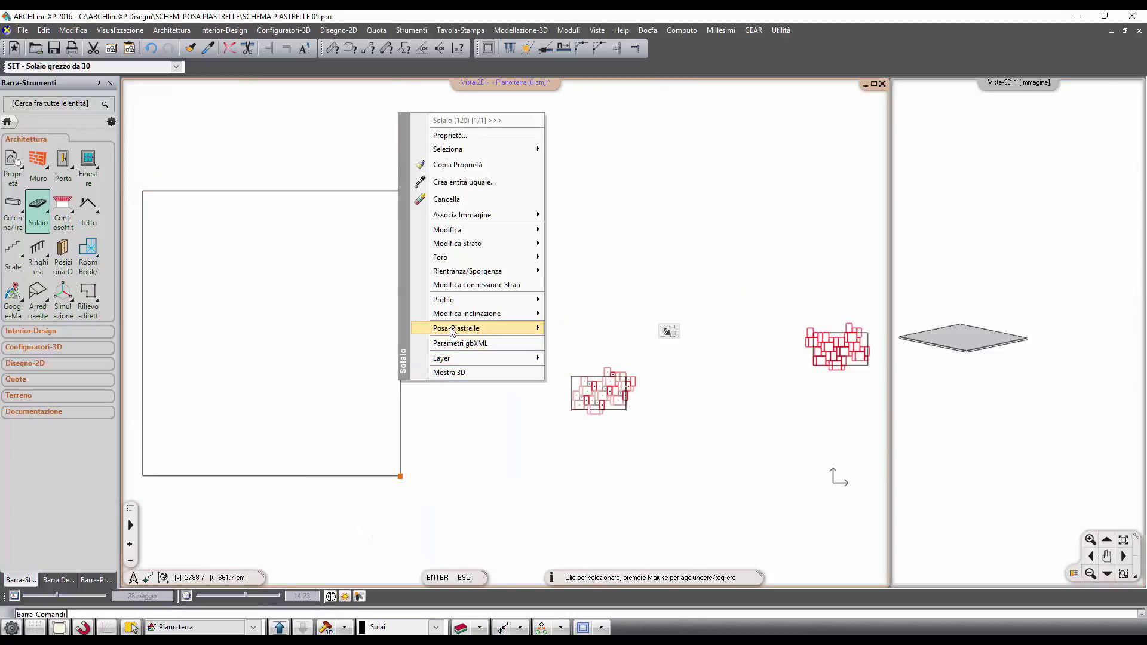
pyautogui.moveTo(452, 328)
pyautogui.click(589, 332)
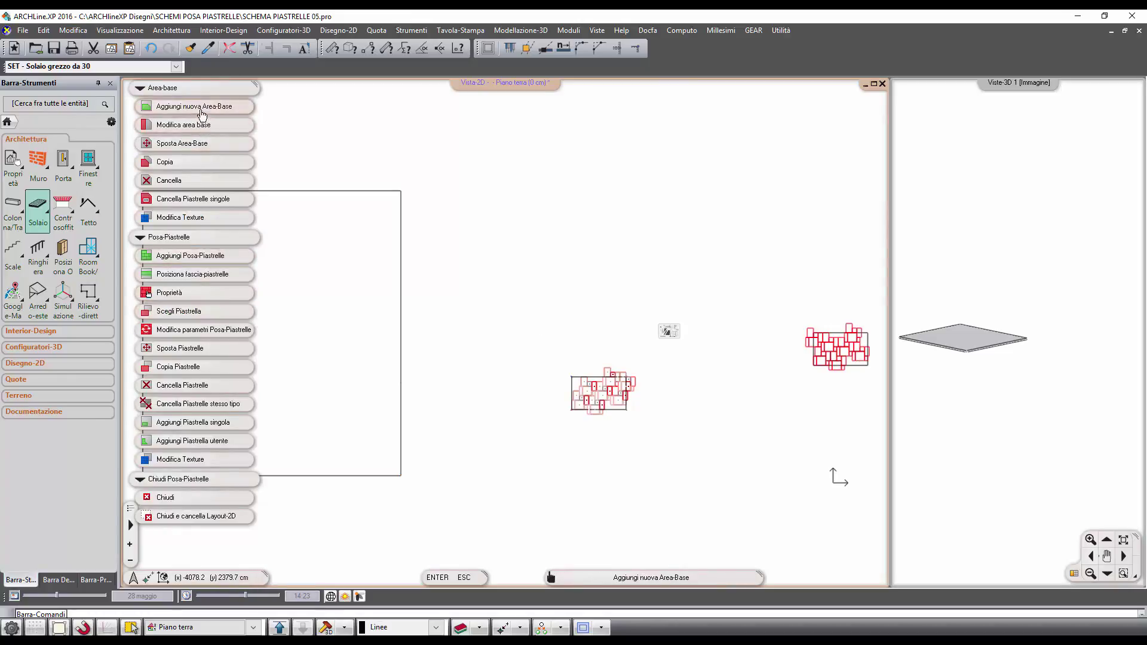
pyautogui.click(201, 106)
pyautogui.click(197, 180)
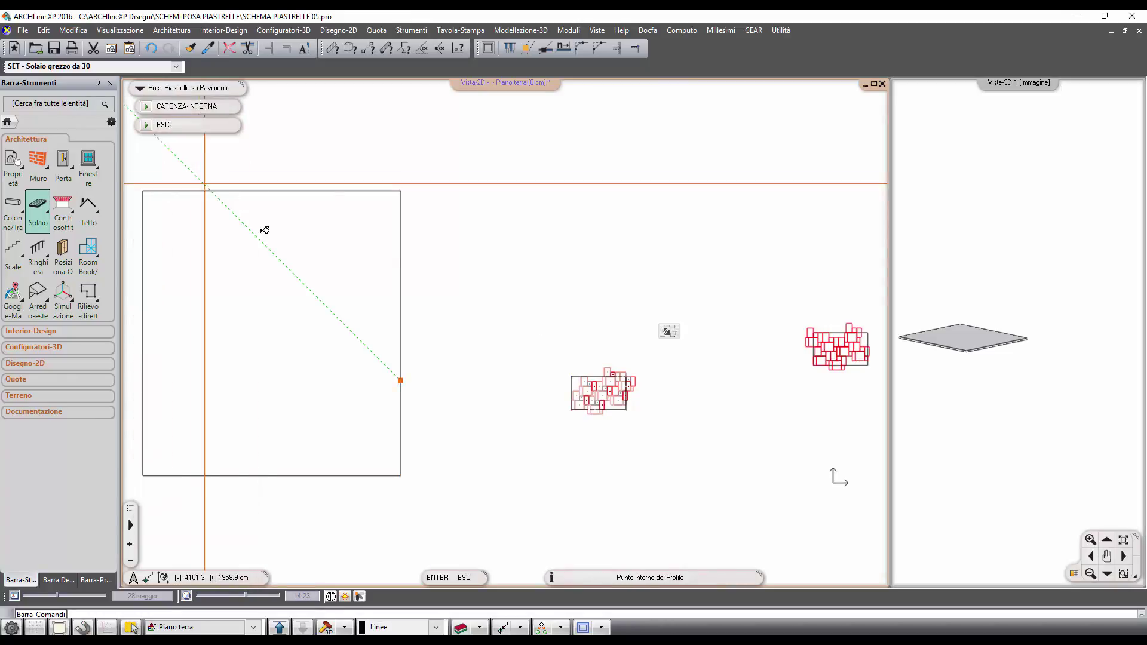
pyautogui.click(268, 256)
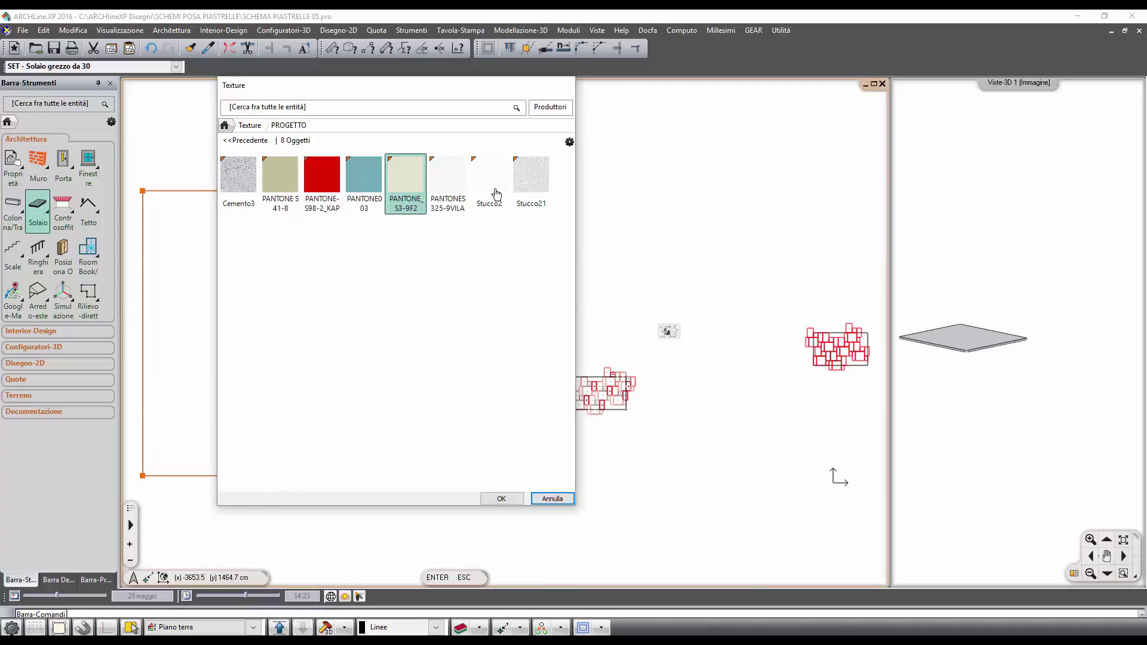
pyautogui.click(528, 179)
pyautogui.click(502, 499)
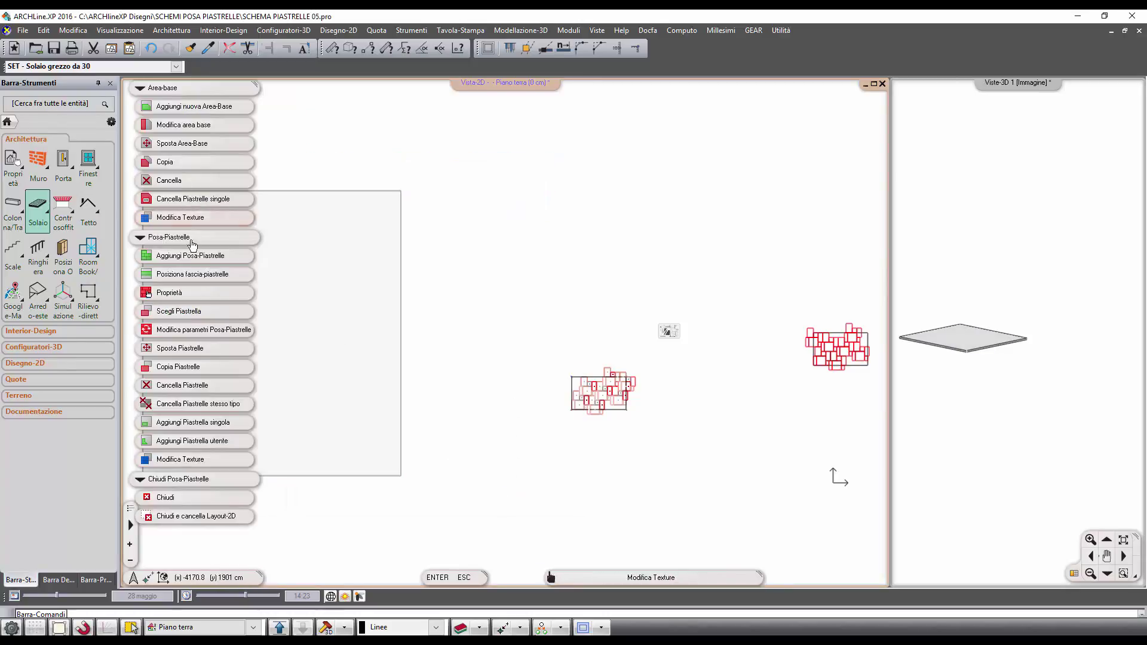
# Step: Lay the SCHEMA 5 tile group from the user Altri category at the bottom-left corner, 0° rotation
pyautogui.click(246, 267)
pyautogui.click(460, 306)
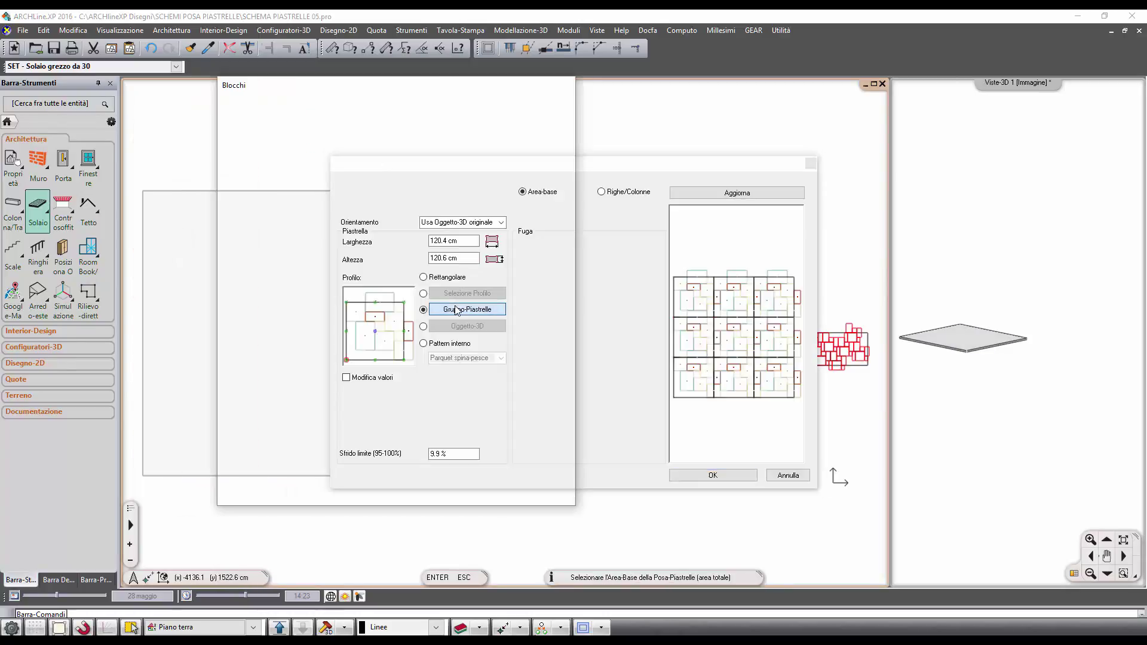
pyautogui.click(258, 142)
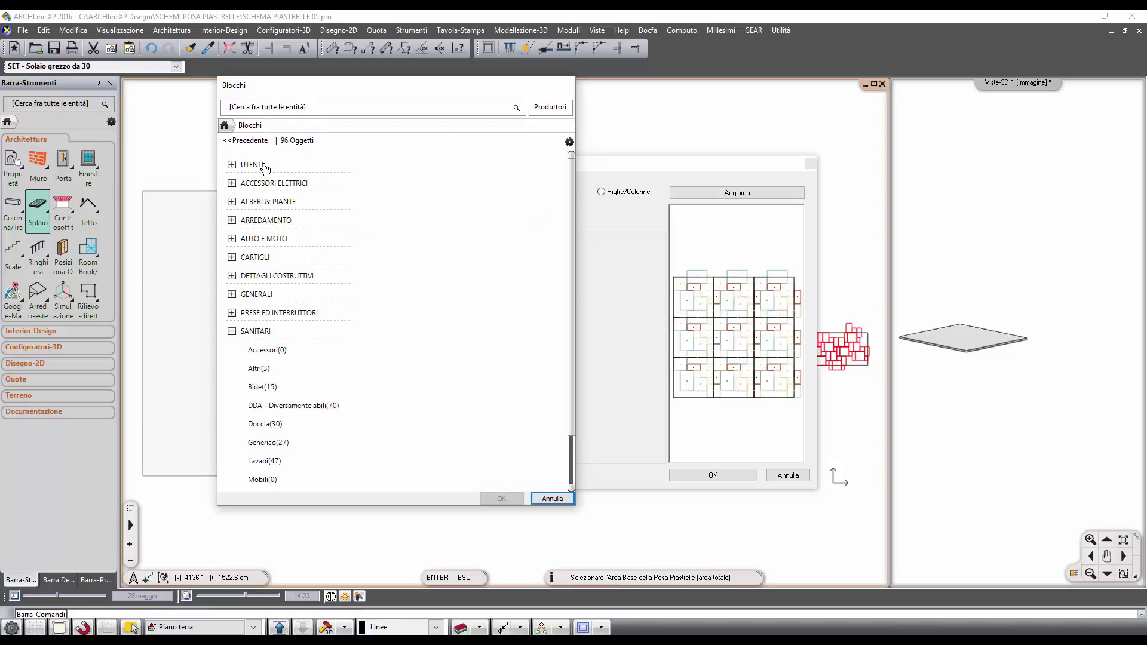
pyautogui.click(264, 166)
pyautogui.click(266, 183)
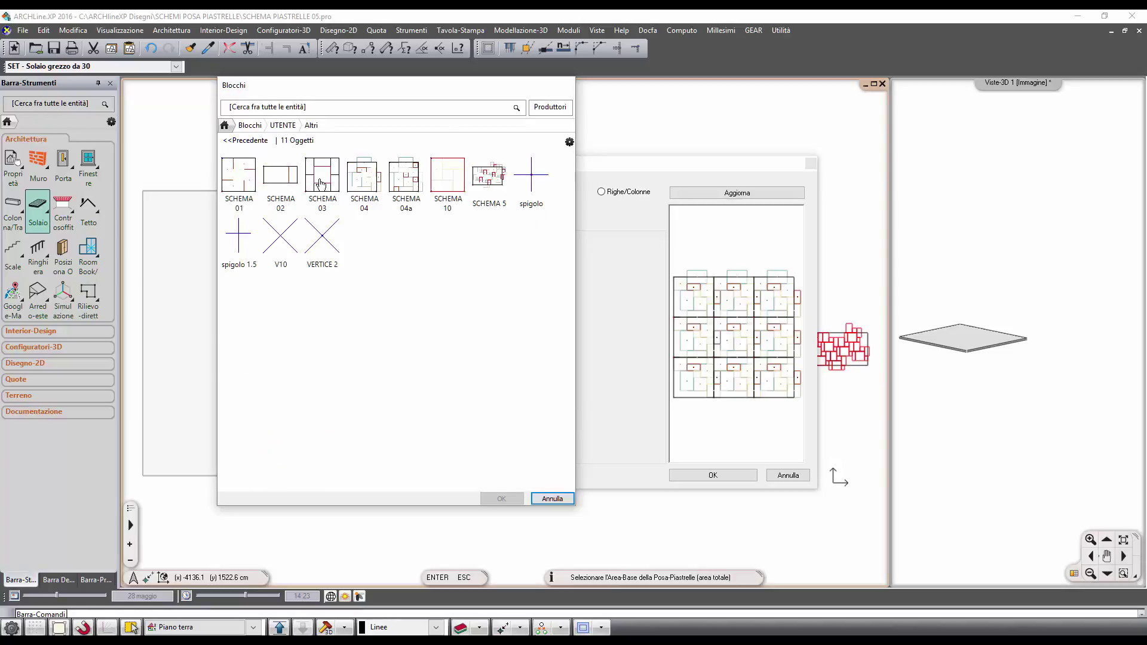
pyautogui.click(486, 184)
pyautogui.click(502, 499)
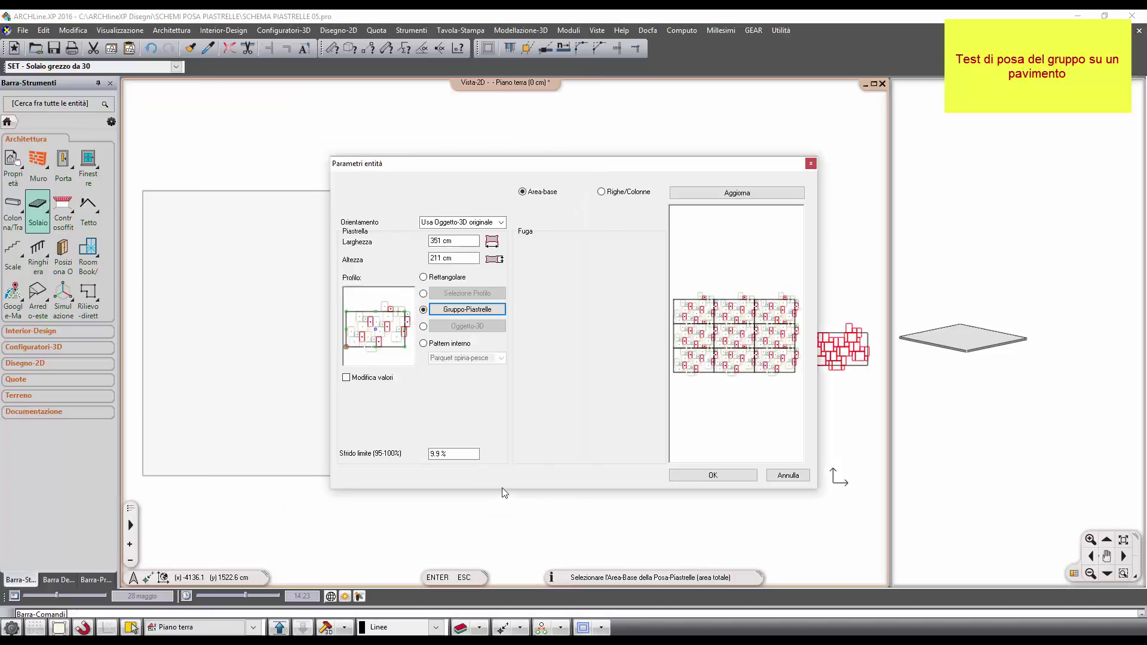
pyautogui.click(711, 475)
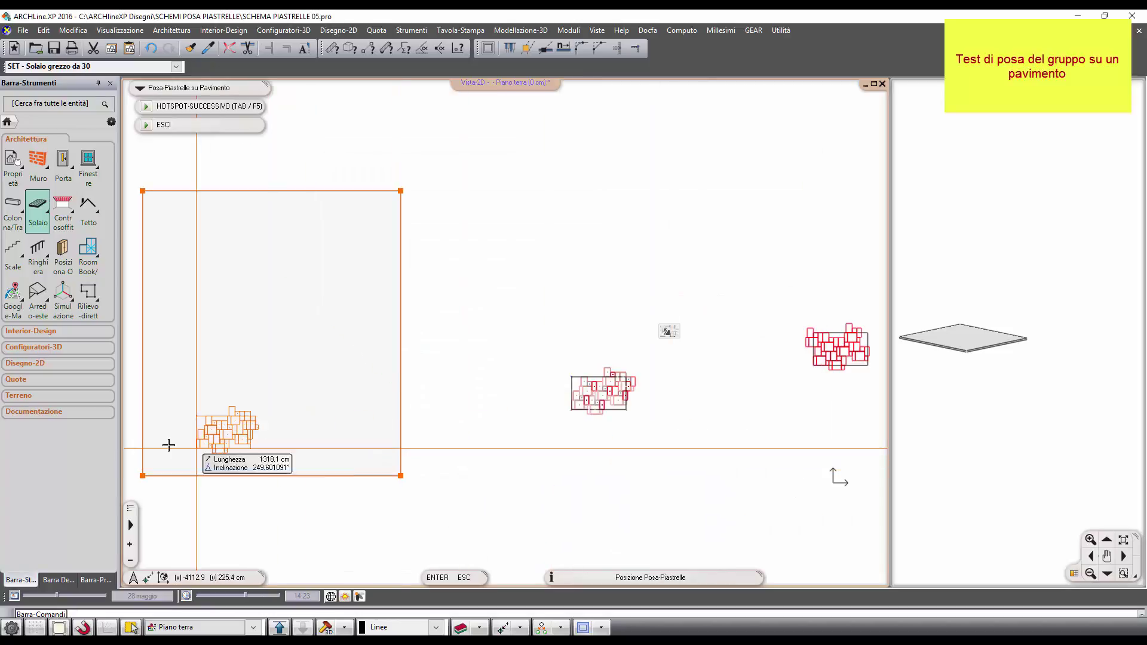
pyautogui.click(142, 476)
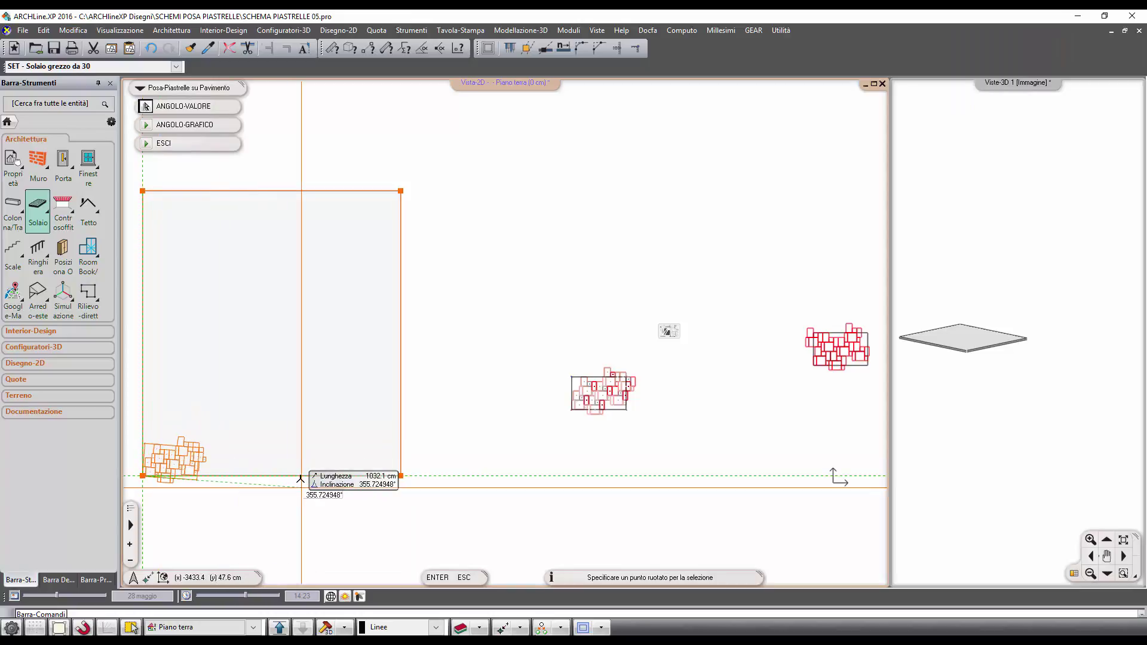
pyautogui.click(301, 476)
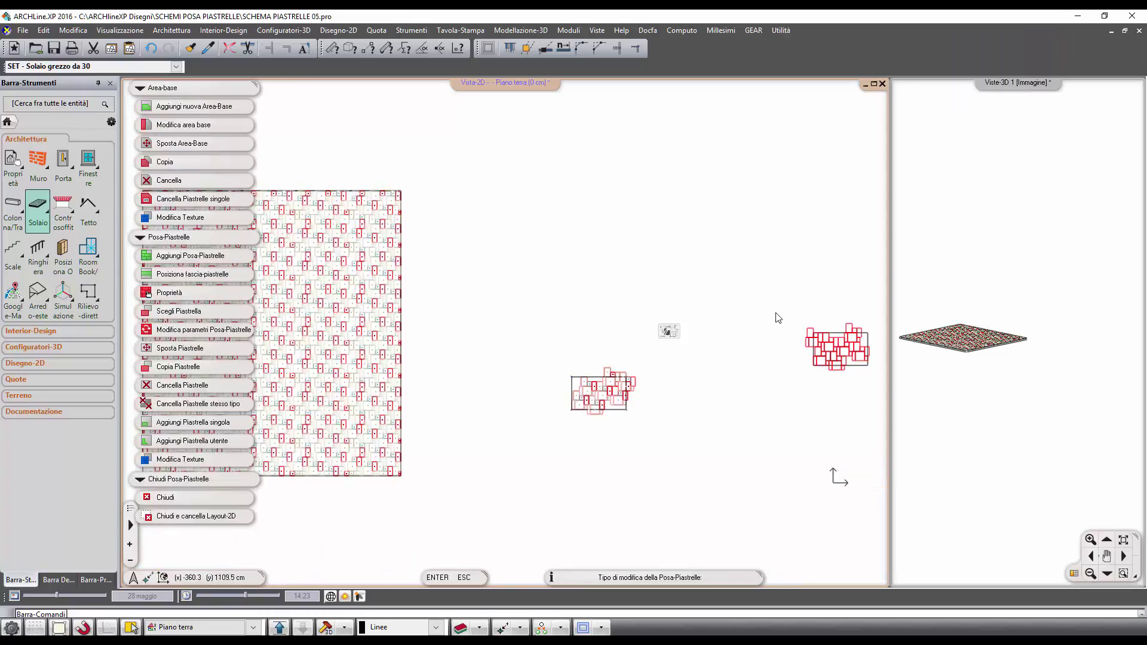
# Step: End tiling, make the 3D view main, and orbit to a low oblique view of the tiles
pyautogui.press('Escape')
pyautogui.doubleClick(946, 281)
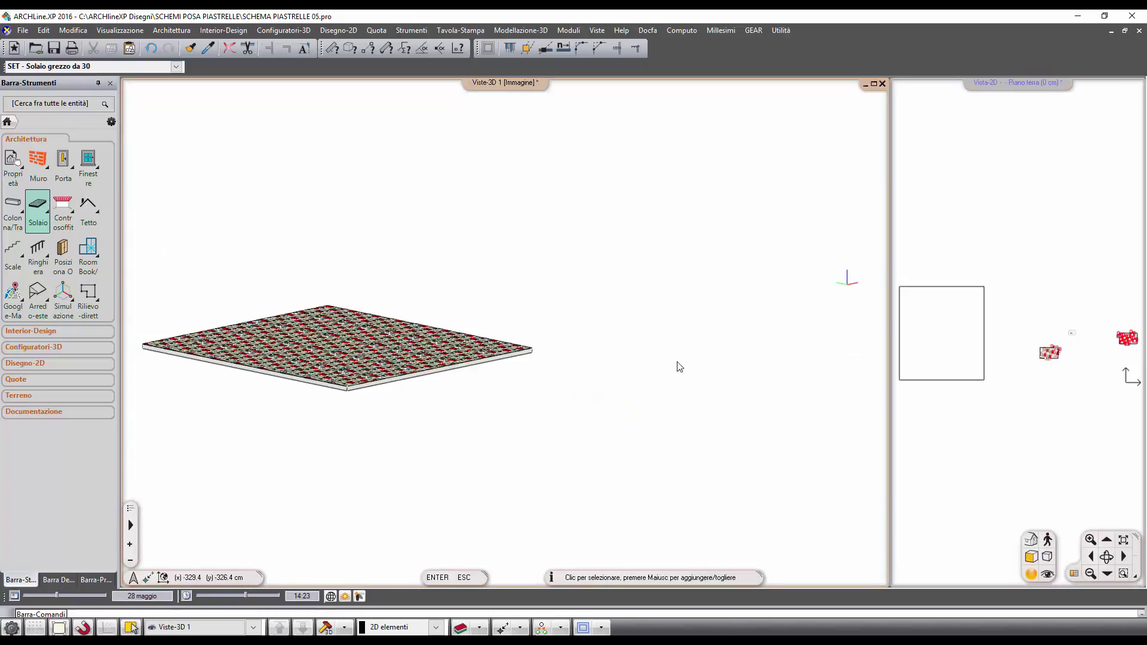
pyautogui.moveTo(436, 386); pyautogui.dragTo(383, 519, button='right')
pyautogui.moveTo(361, 527); pyautogui.dragTo(398, 372, button='middle')
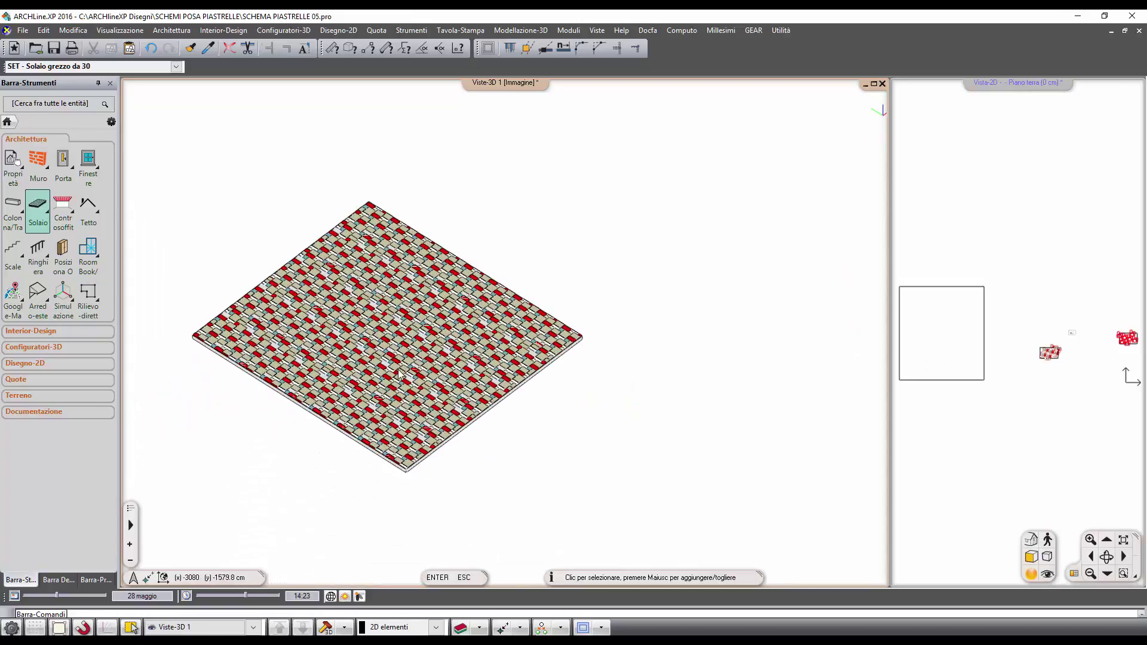
pyautogui.scroll(3, 398, 371)
pyautogui.scroll(4, 442, 368)
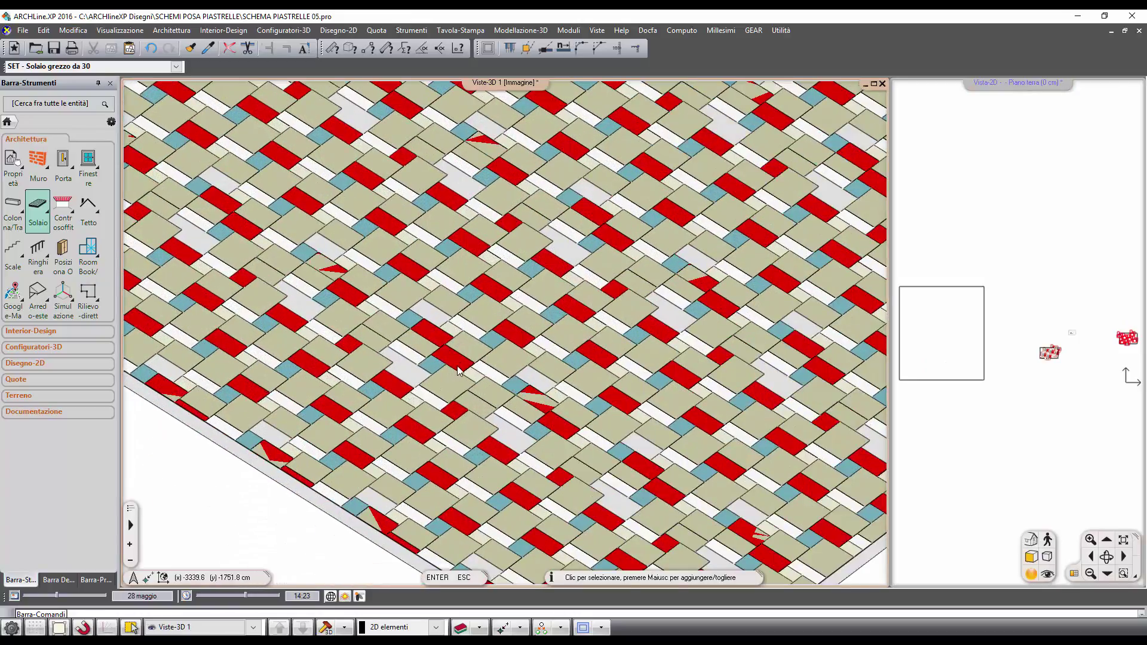
pyautogui.scroll(-1, 459, 367)
pyautogui.moveTo(487, 360); pyautogui.dragTo(456, 378, button='right')
pyautogui.moveTo(456, 378); pyautogui.dragTo(505, 353, button='middle')
pyautogui.scroll(-2, 505, 353)
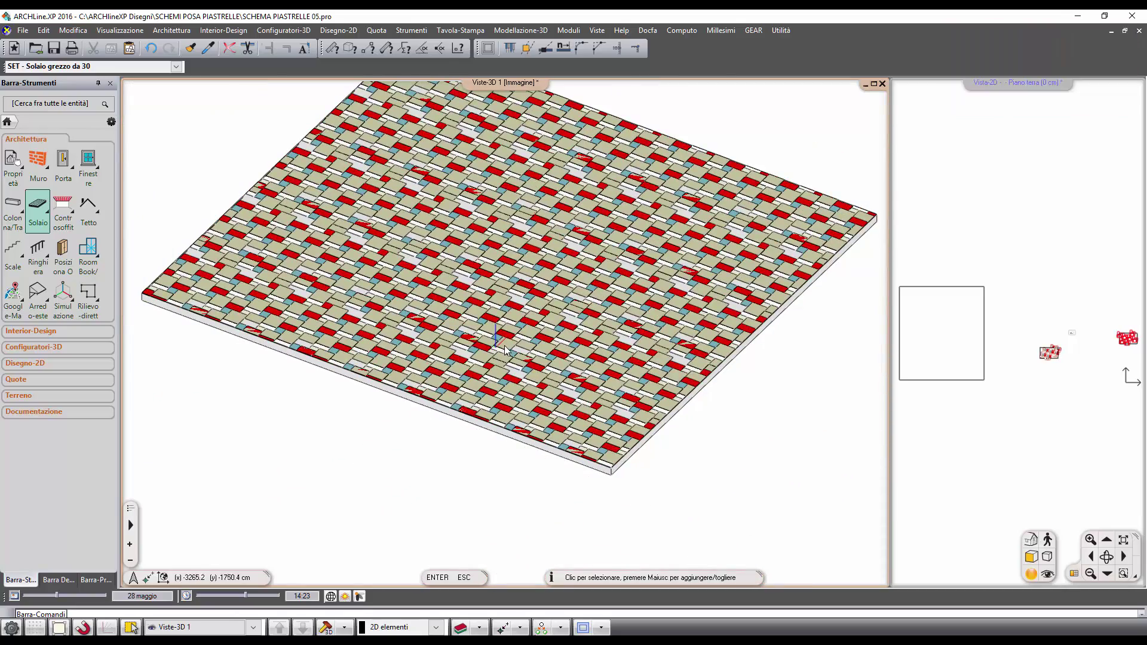